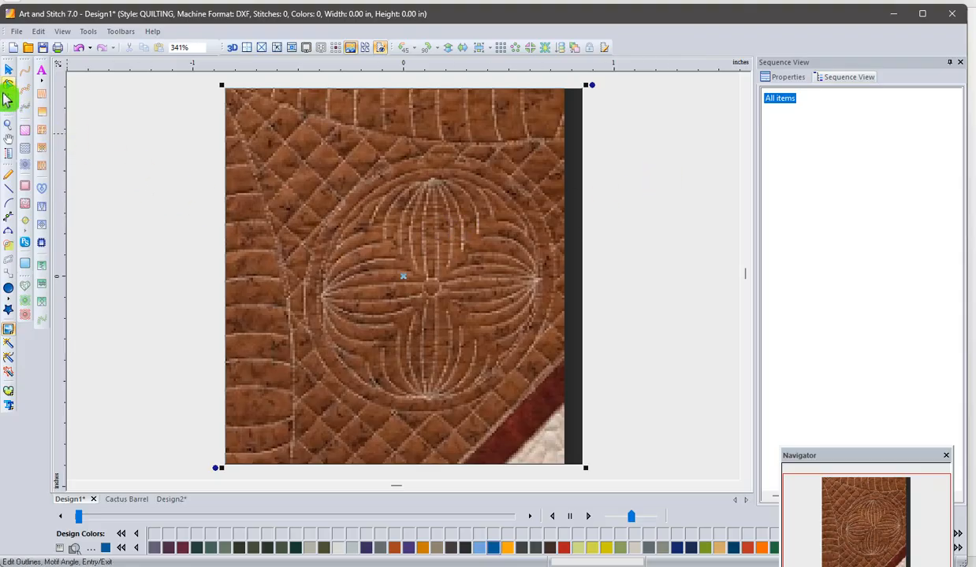
# Step: Switch to the Cactus Barrel design and hide its Madeira Classic Rayon 40 1434 color group to examine the red construction lines
pyautogui.click(8, 73)
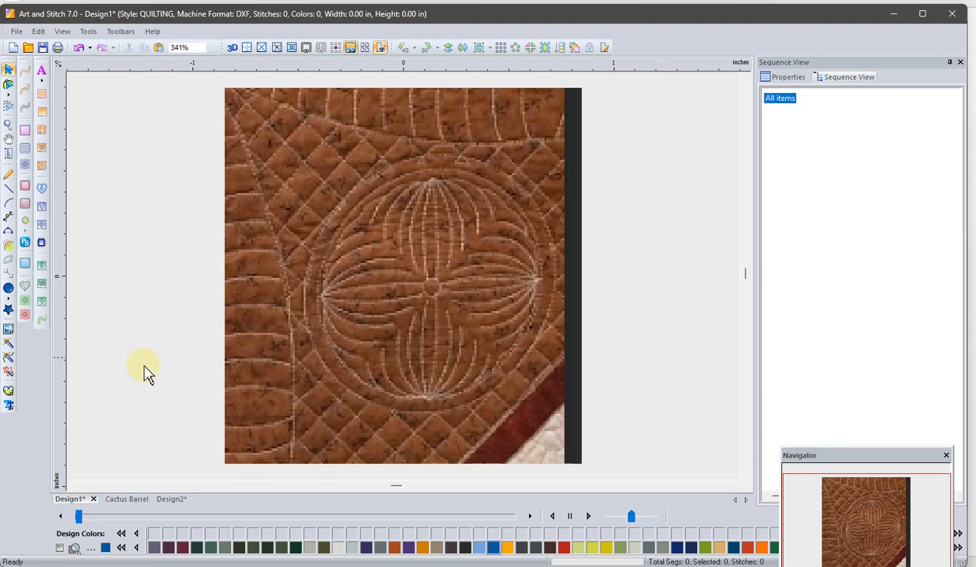
pyautogui.click(126, 499)
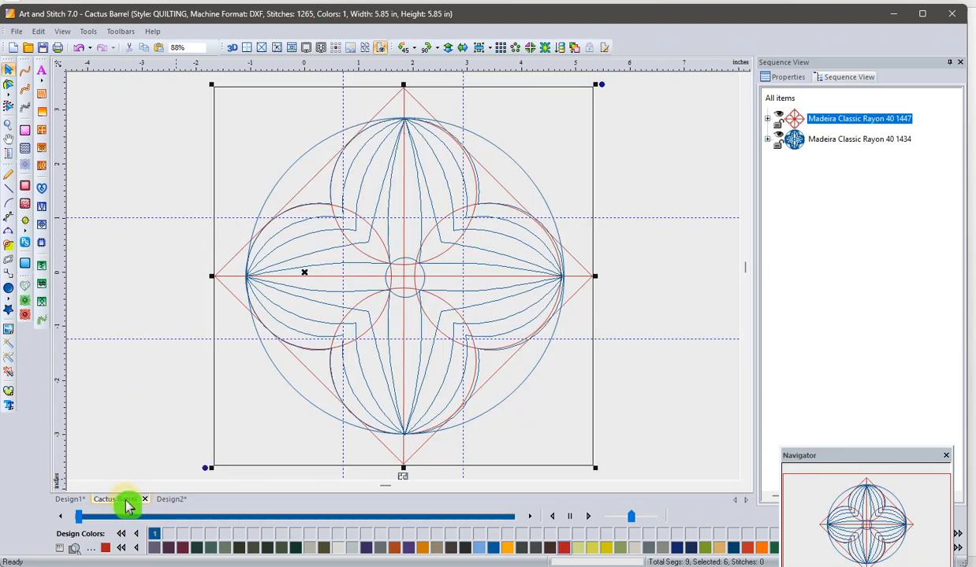
pyautogui.click(121, 443)
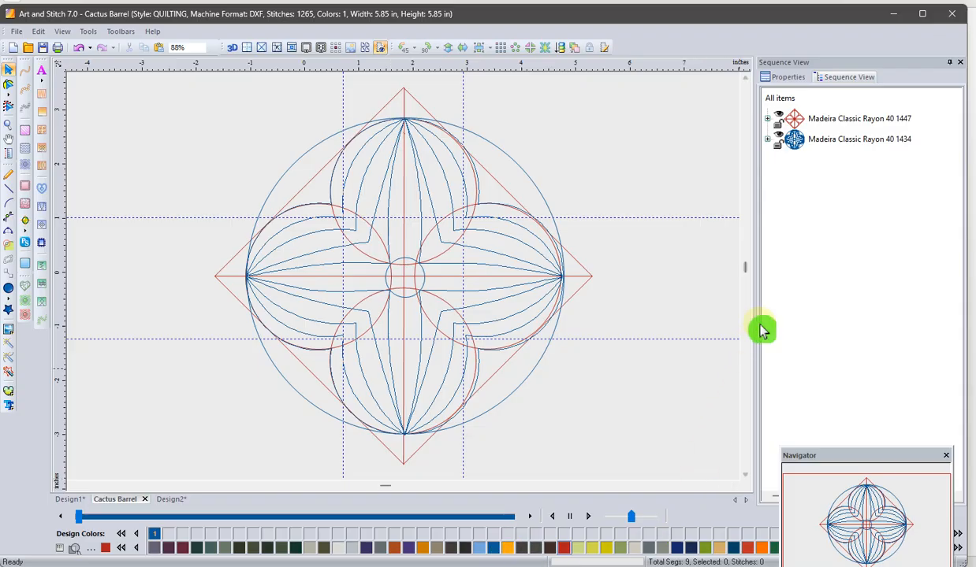
pyautogui.click(781, 140)
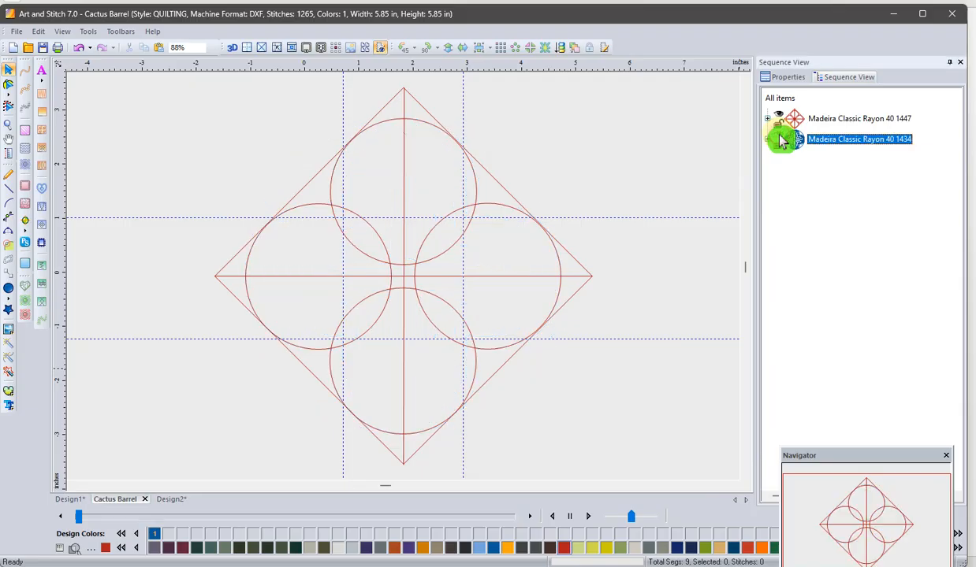
pyautogui.click(748, 335)
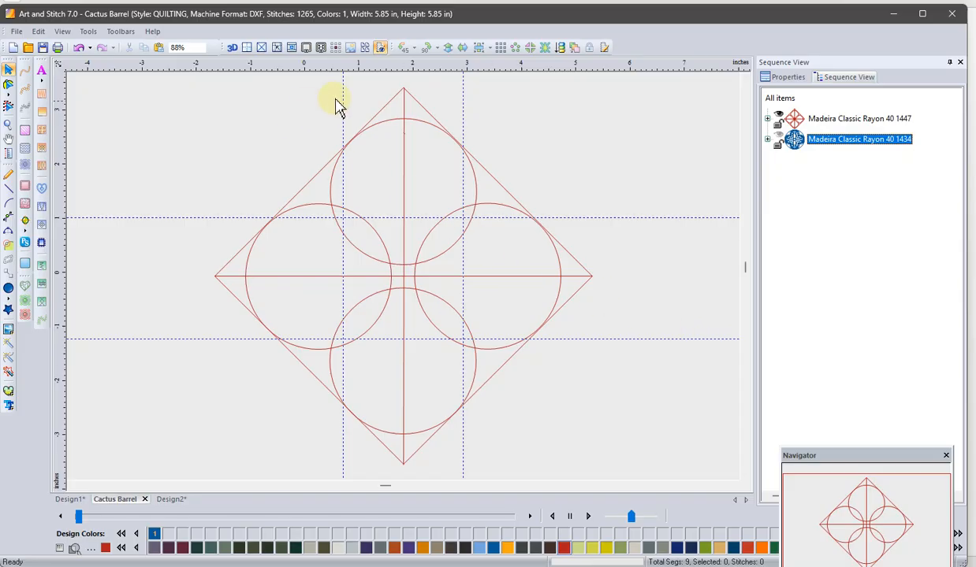
pyautogui.click(344, 76)
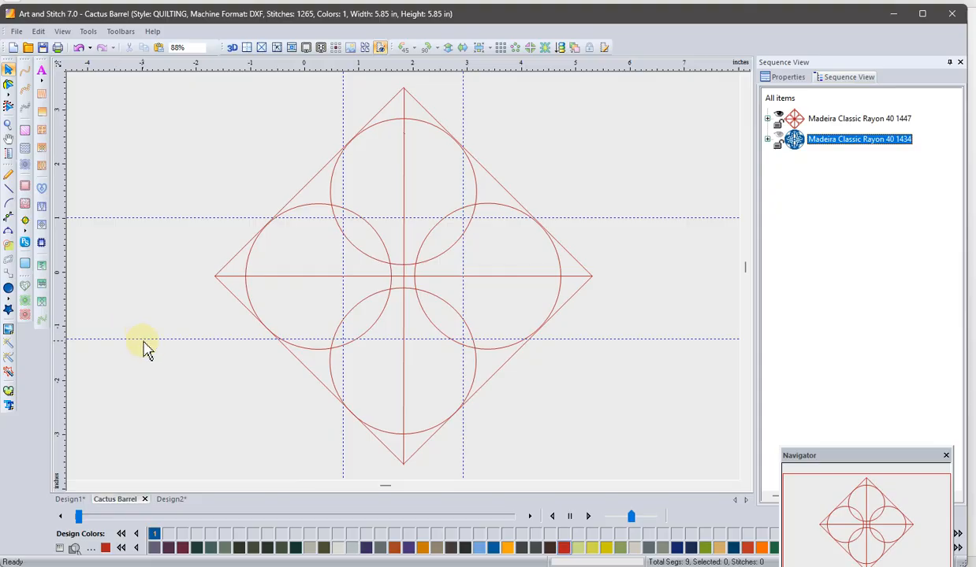
pyautogui.moveTo(488, 547); pyautogui.dragTo(744, 279)
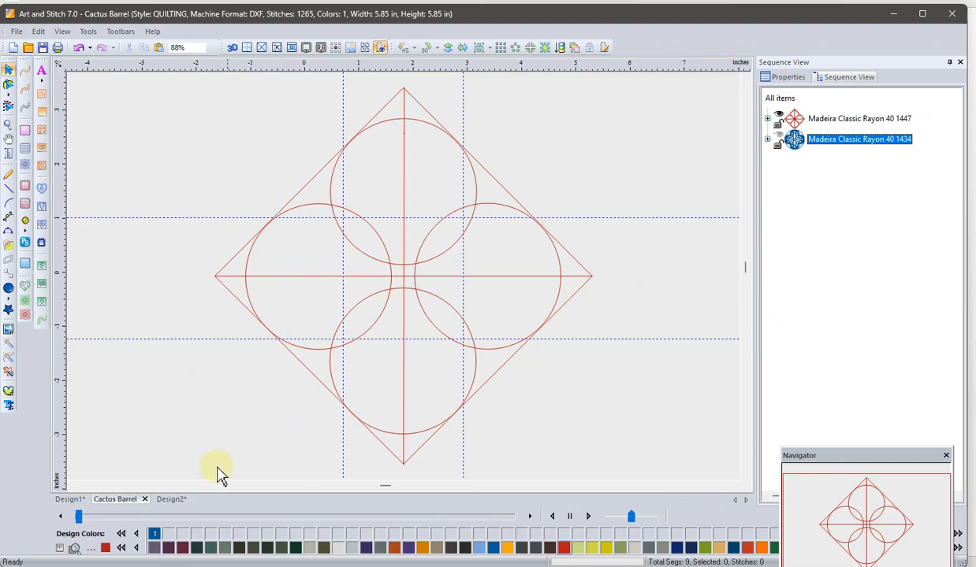
pyautogui.click(174, 505)
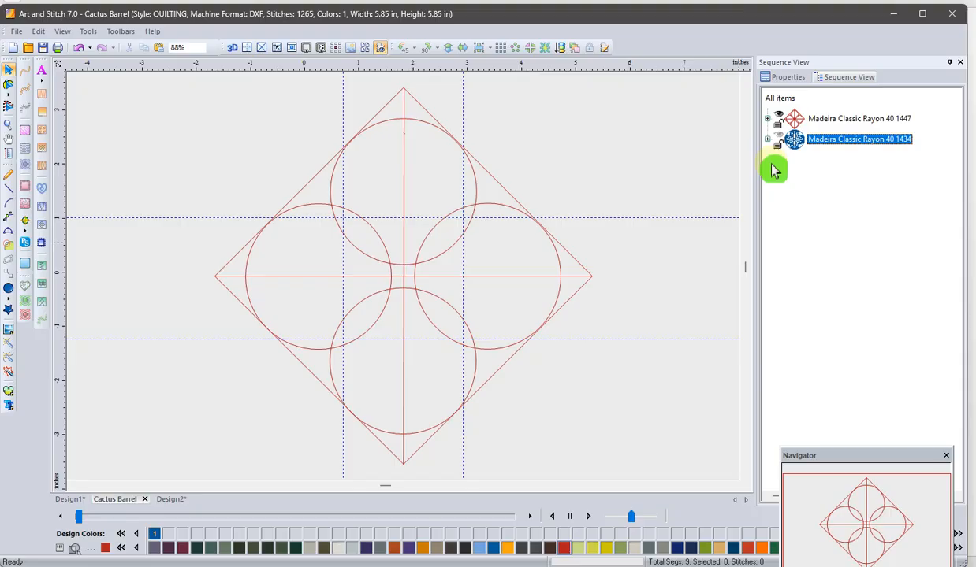
pyautogui.click(779, 135)
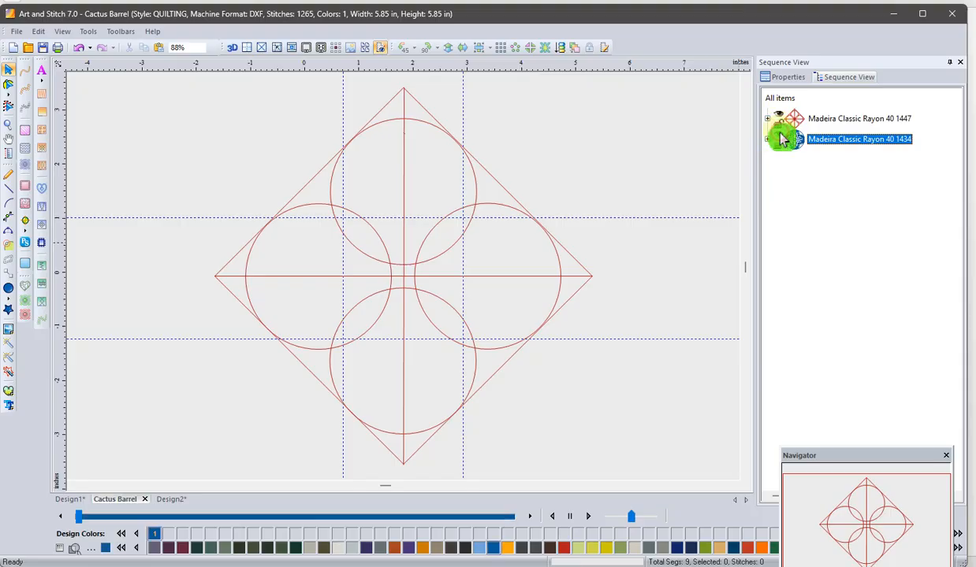
# Step: In Design2, draw a circle about 5.83 inches in diameter and center it on the workspace
pyautogui.click(169, 500)
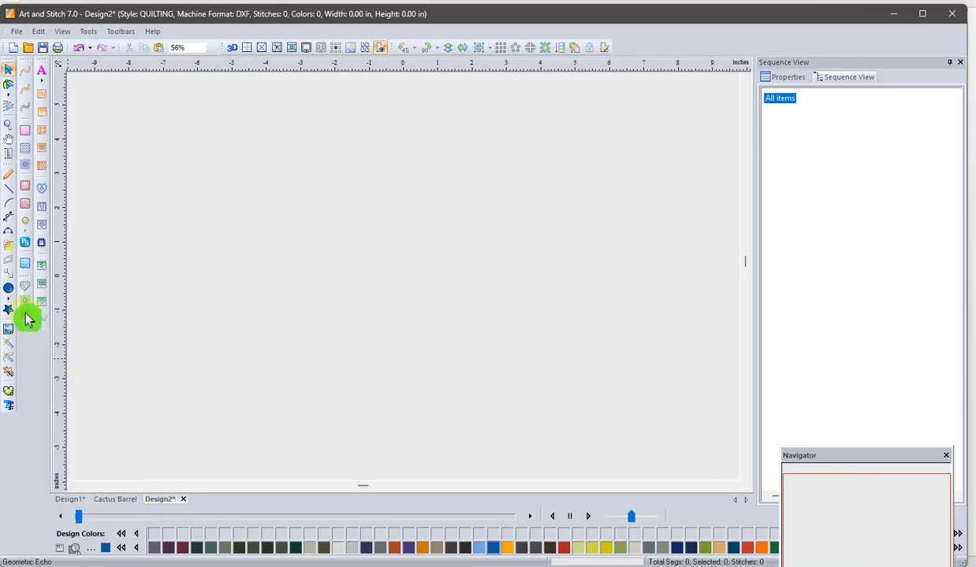
pyautogui.click(9, 300)
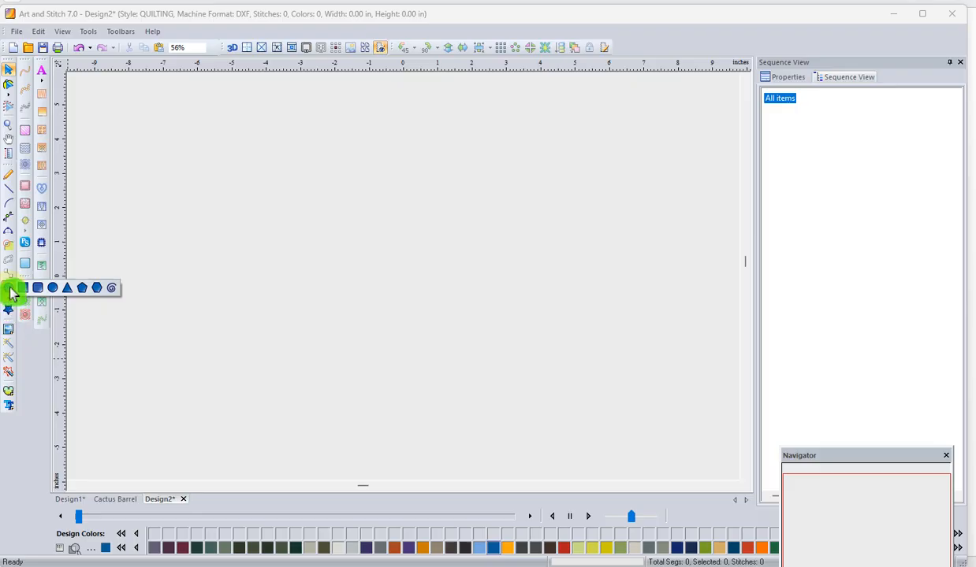
pyautogui.click(11, 293)
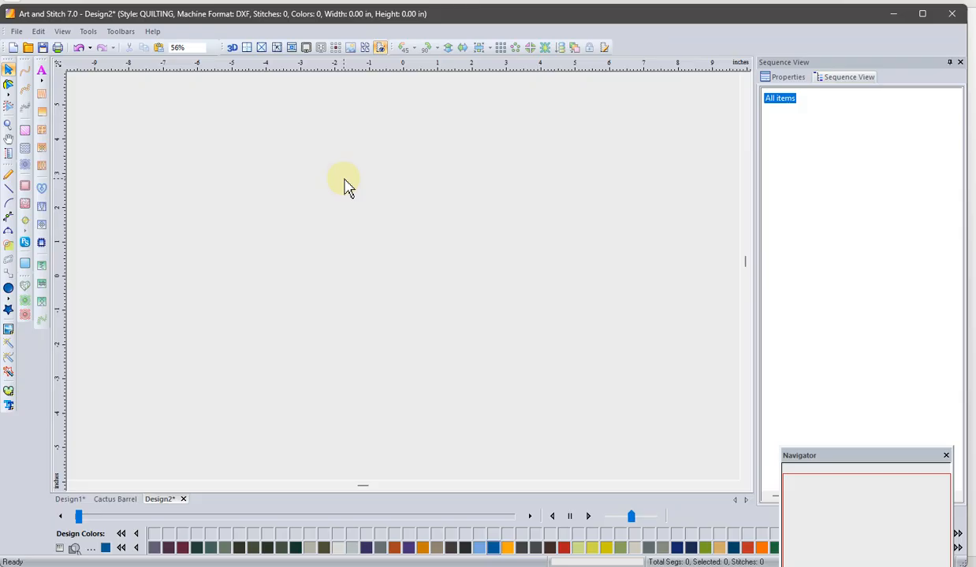
pyautogui.moveTo(343, 181); pyautogui.dragTo(411, 287)
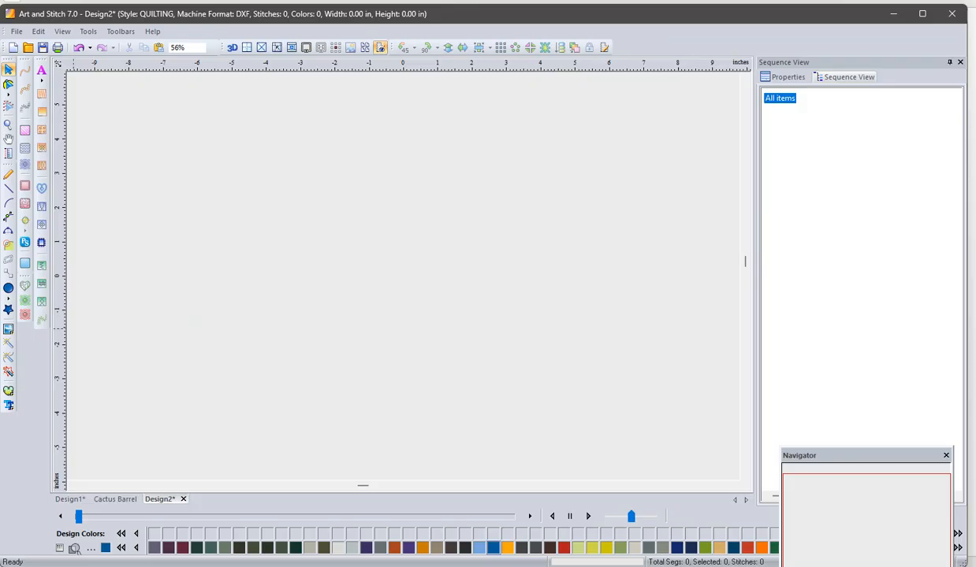
pyautogui.click(8, 288)
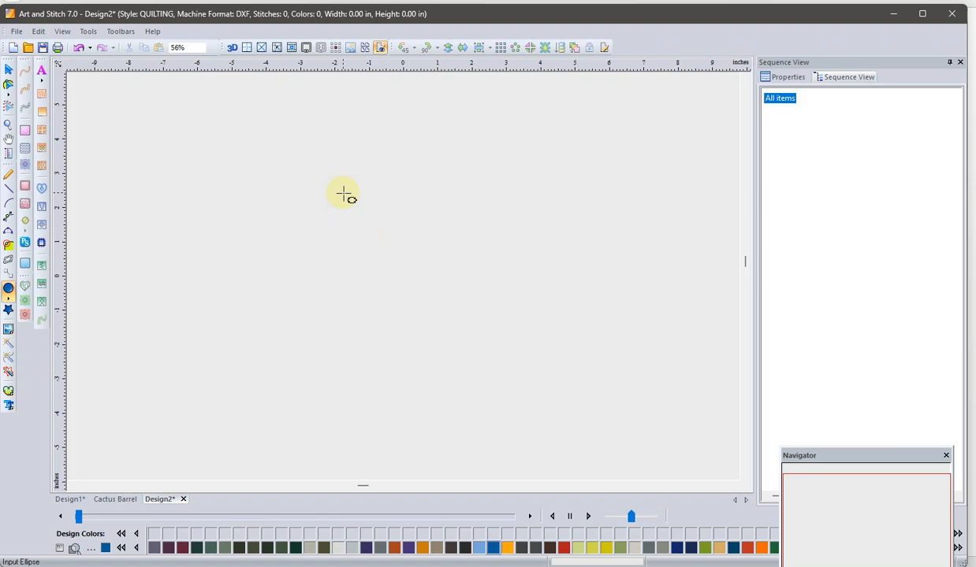
pyautogui.moveTo(345, 193); pyautogui.dragTo(499, 394)
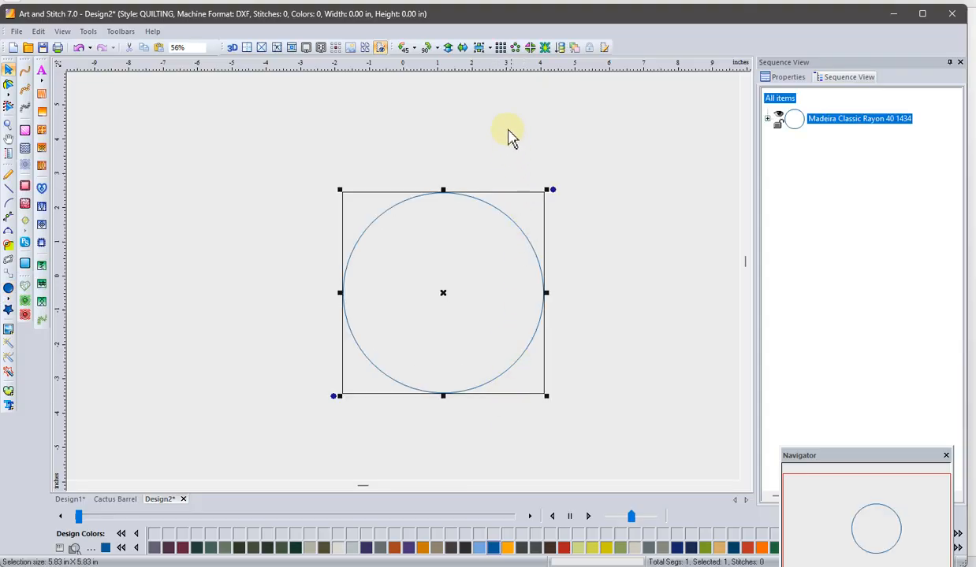
pyautogui.click(480, 51)
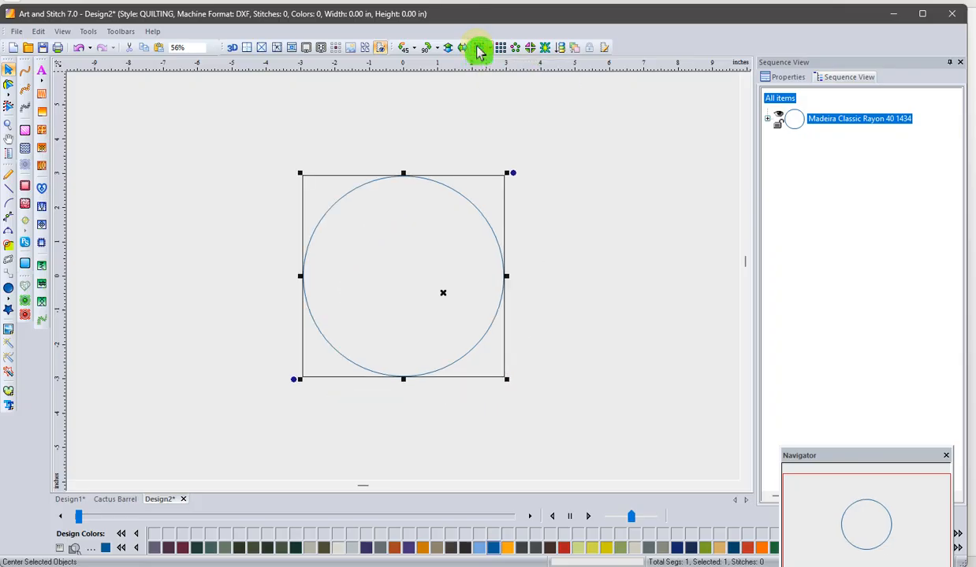
# Step: Start a Magic Square from the circle and set its horizontal distance to -0.65 in
pyautogui.click(531, 53)
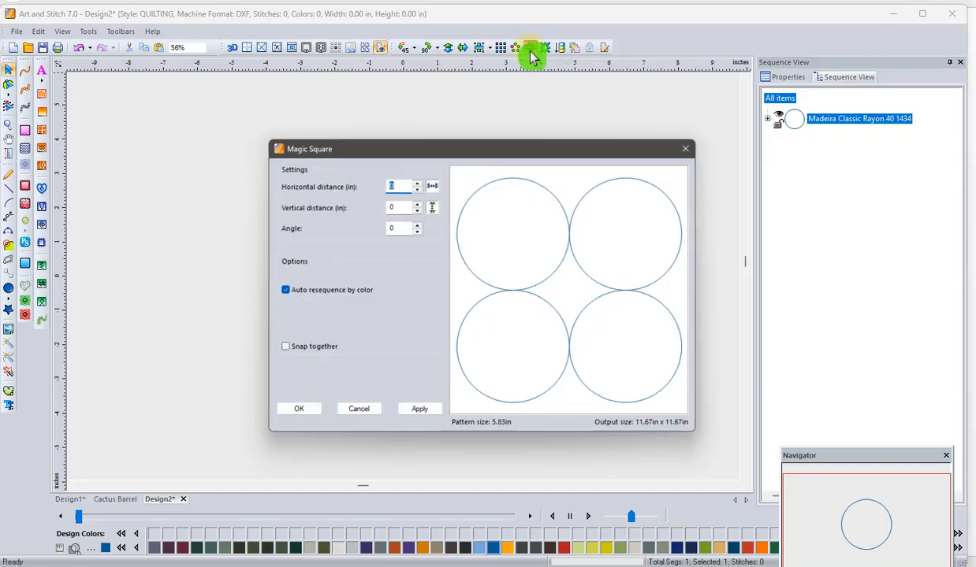
pyautogui.click(415, 187)
pyautogui.click(415, 188)
pyautogui.click(416, 188)
pyautogui.moveTo(416, 187); pyautogui.dragTo(416, 187)
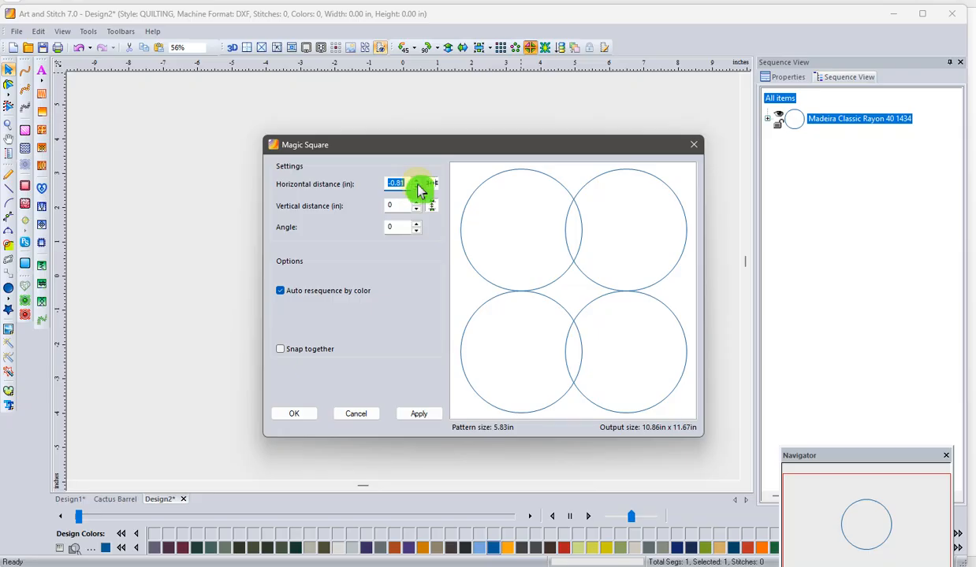
pyautogui.click(419, 182)
pyautogui.click(418, 181)
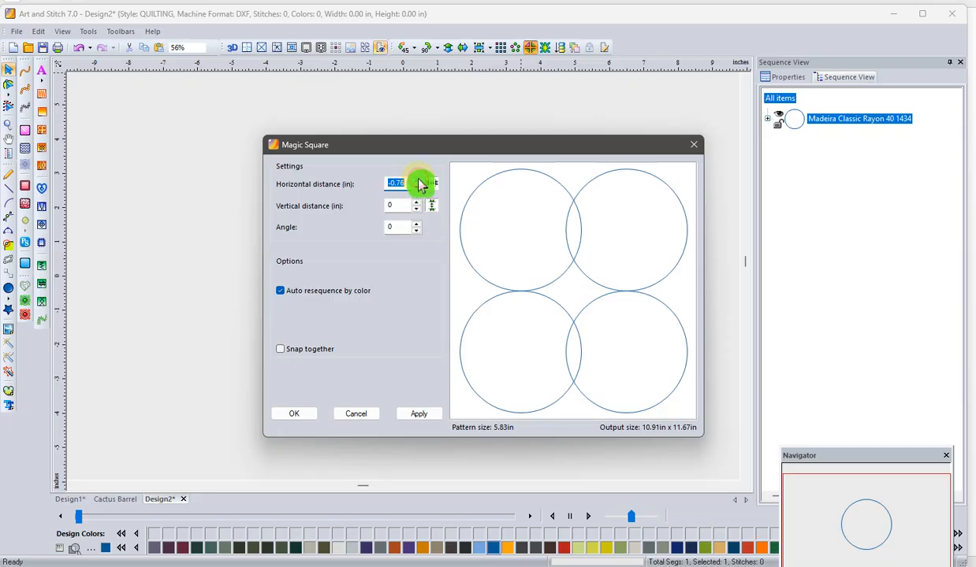
pyautogui.click(419, 181)
pyautogui.click(418, 181)
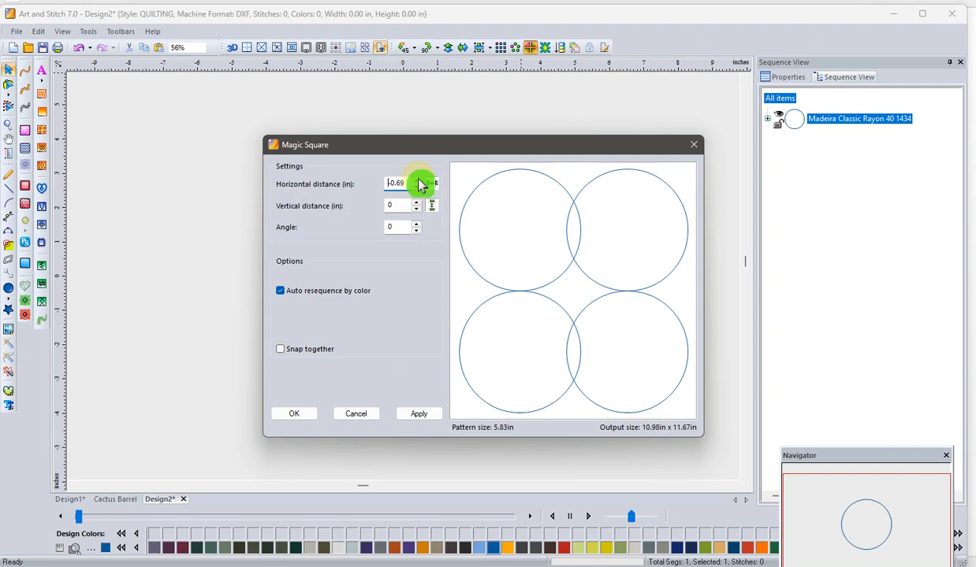
pyautogui.click(419, 180)
pyautogui.click(419, 182)
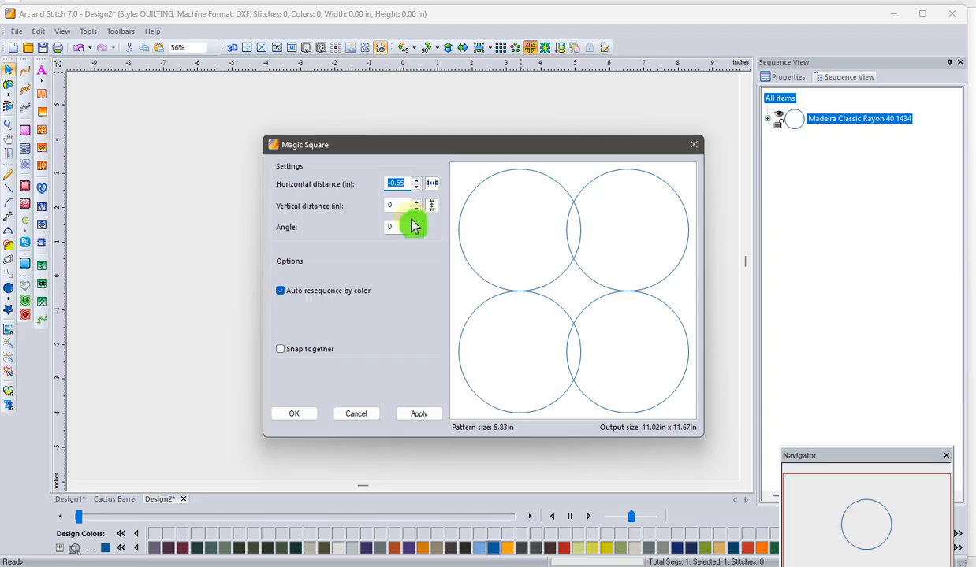
# Step: Set the Magic Square's vertical distance to -0.65 in and create the four overlapping circles
pyautogui.click(416, 209)
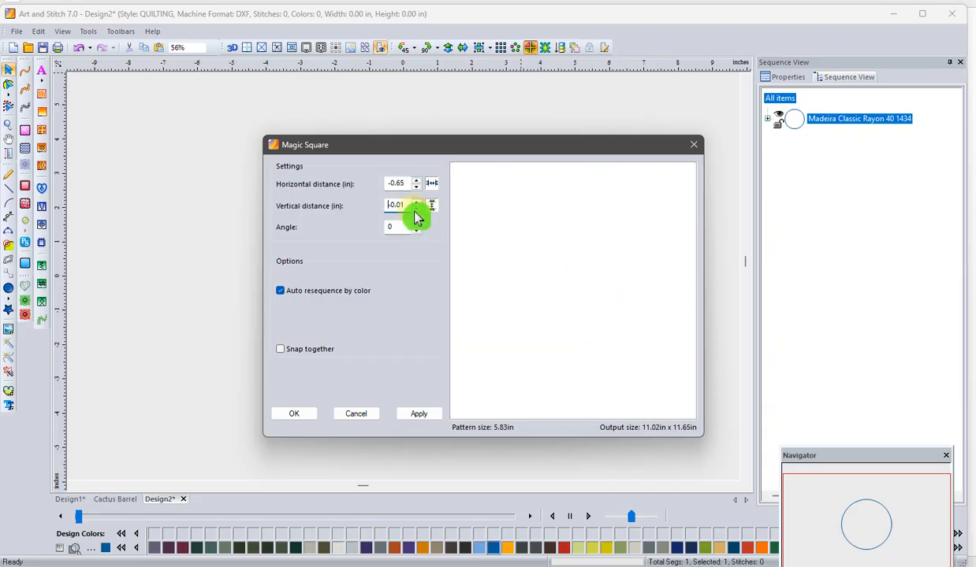
pyautogui.click(415, 209)
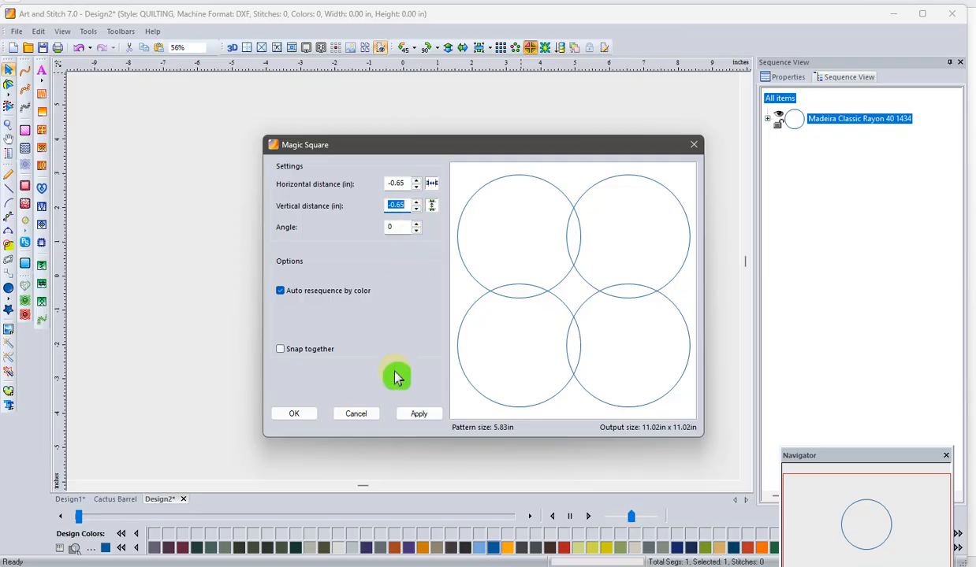
pyautogui.click(294, 416)
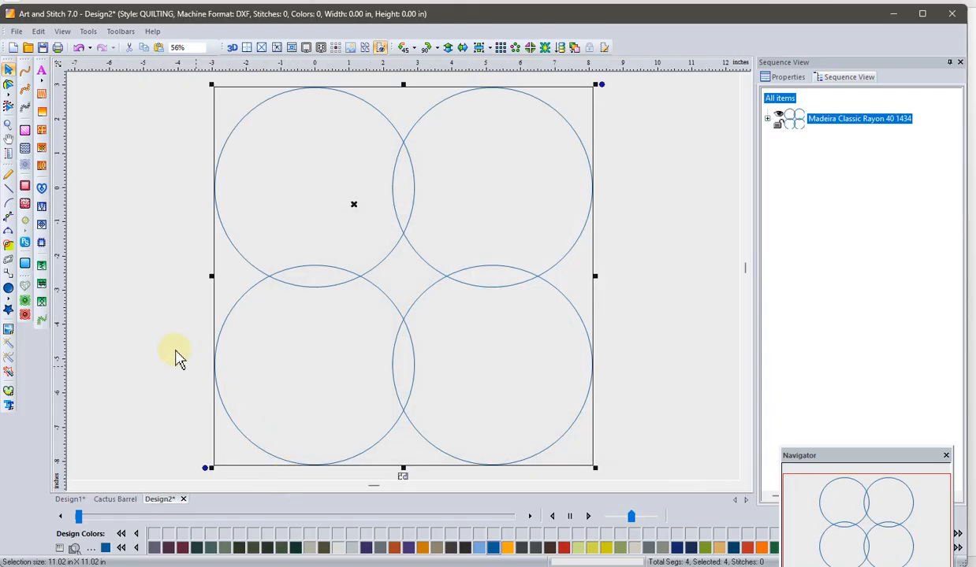
# Step: Draw a square about 11.21 inches wide around the four overlapping circles
pyautogui.click(10, 289)
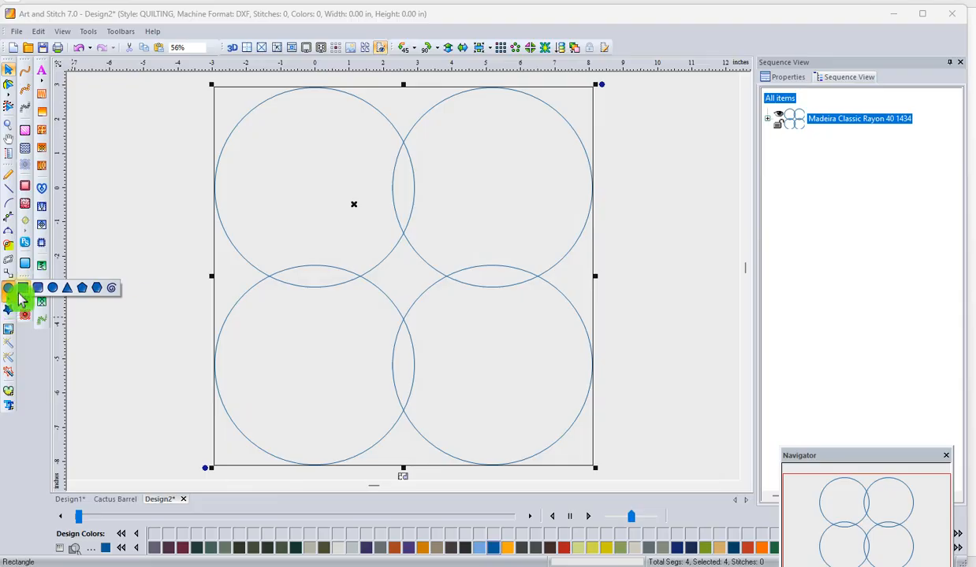
pyautogui.click(22, 291)
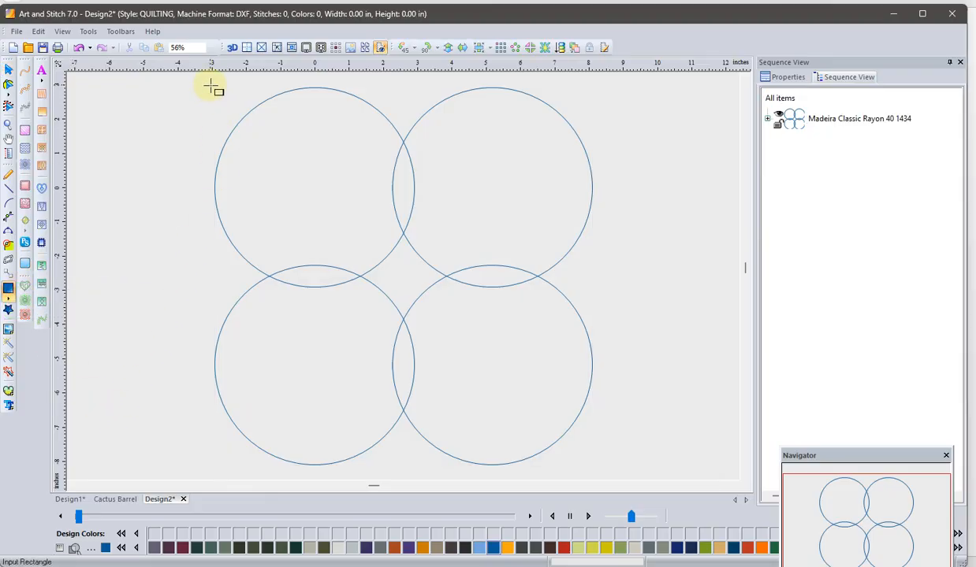
pyautogui.moveTo(212, 86); pyautogui.dragTo(562, 472)
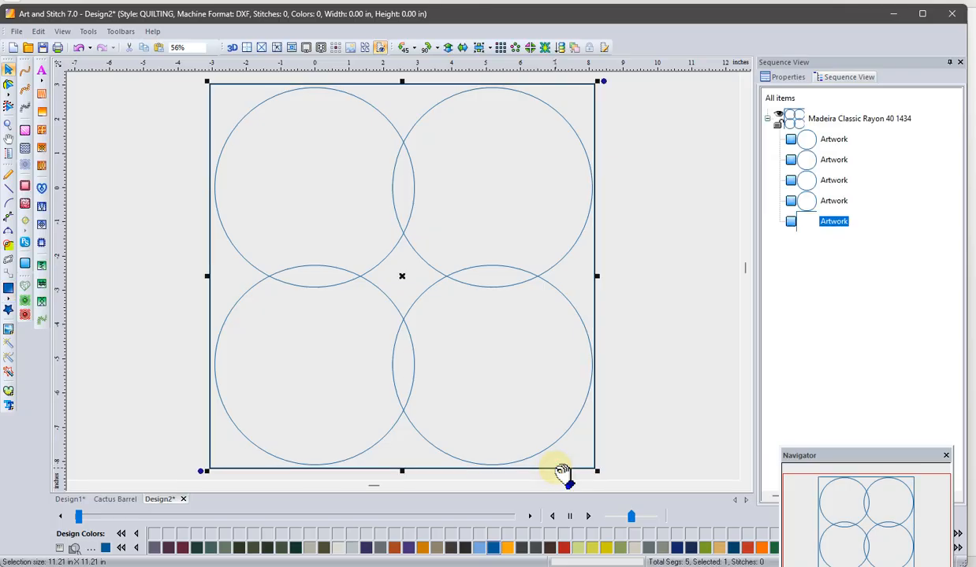
# Step: Center the square on the workspace, center the four circles as a group within it, and deselect everything
pyautogui.click(482, 53)
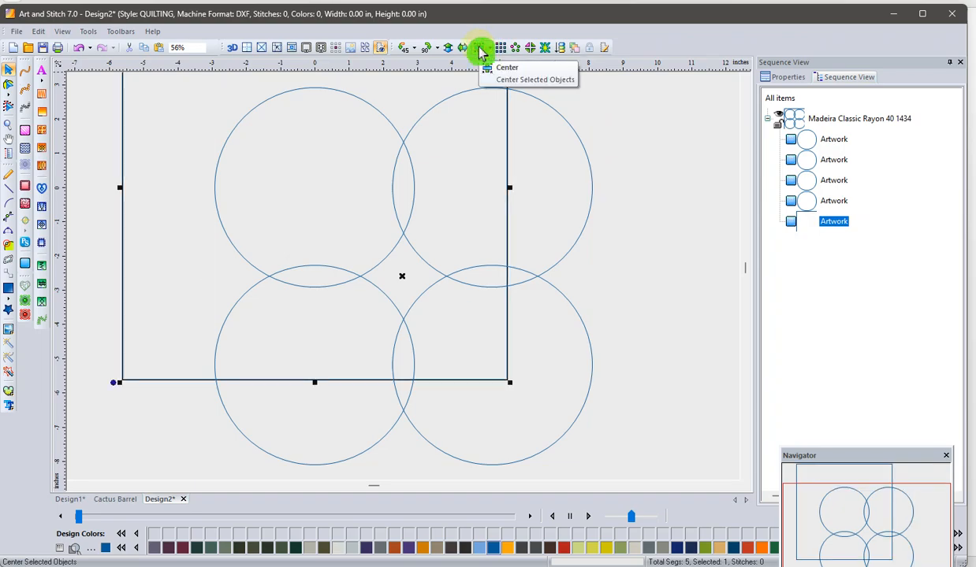
pyautogui.click(832, 143)
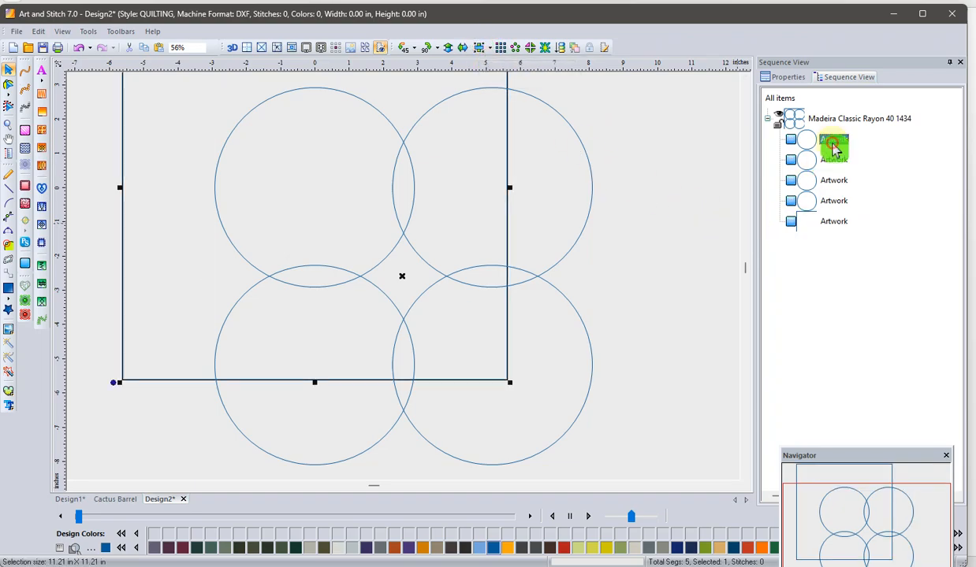
pyautogui.keyDown('shift'); pyautogui.click(840, 204); pyautogui.keyUp('shift')
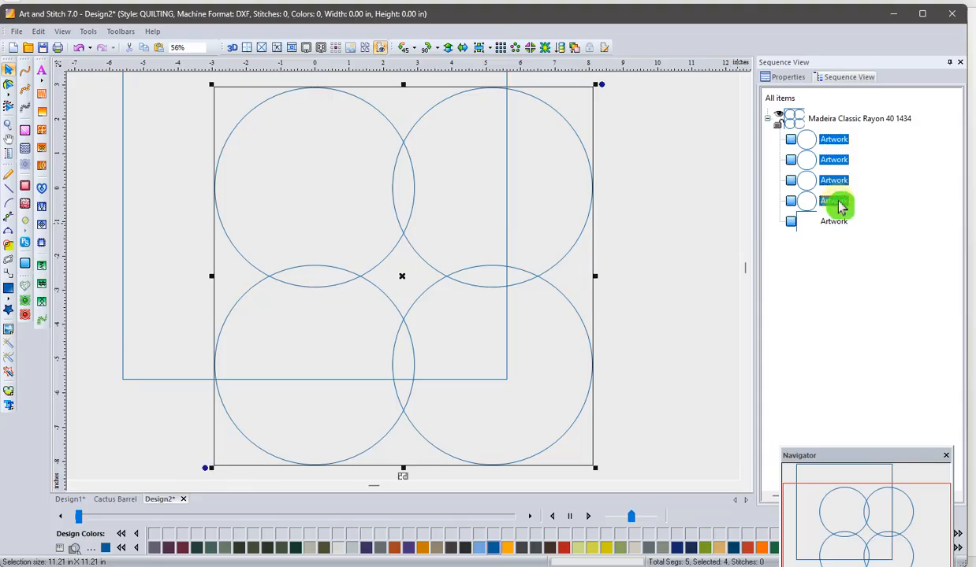
pyautogui.click(483, 48)
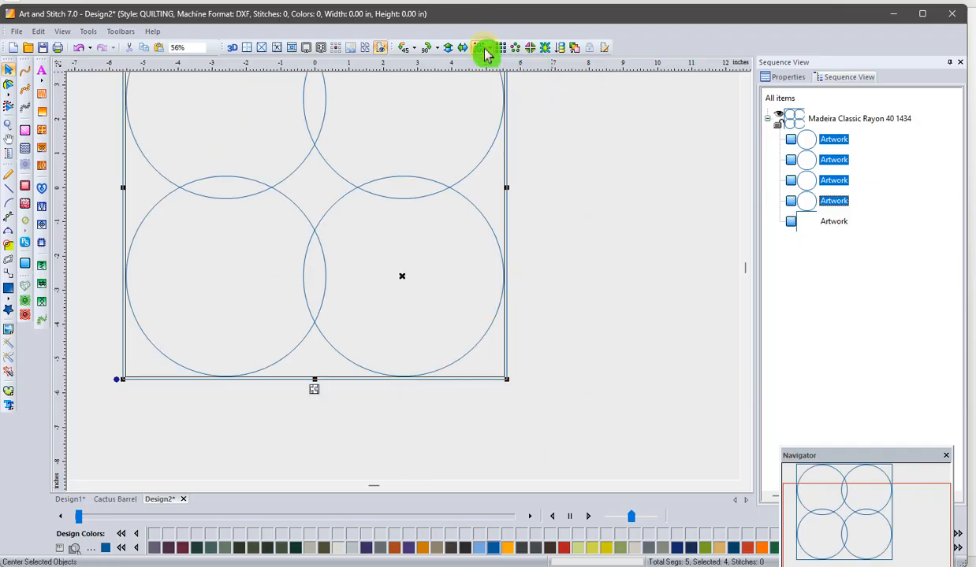
pyautogui.middleClick(347, 455)
pyautogui.middleClick(347, 454)
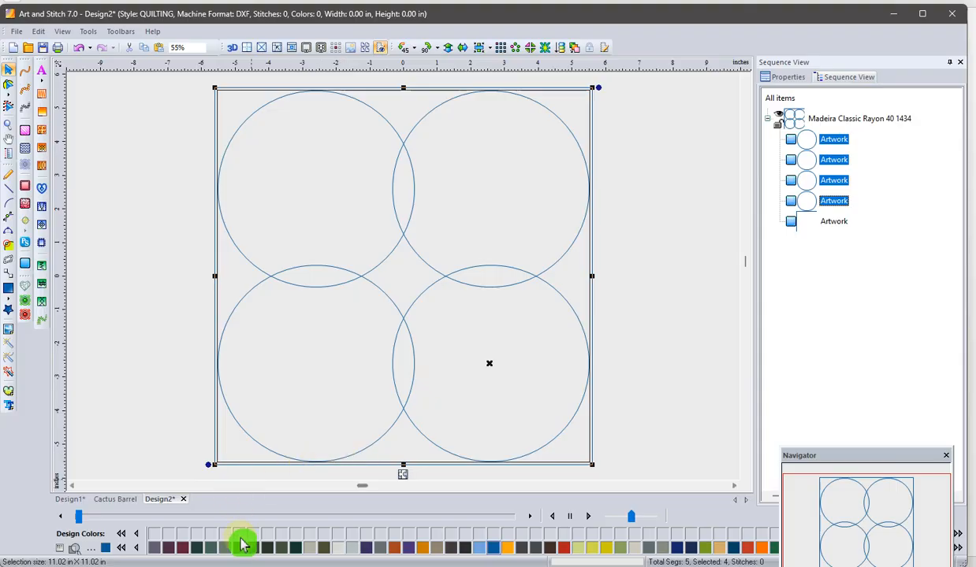
pyautogui.click(159, 398)
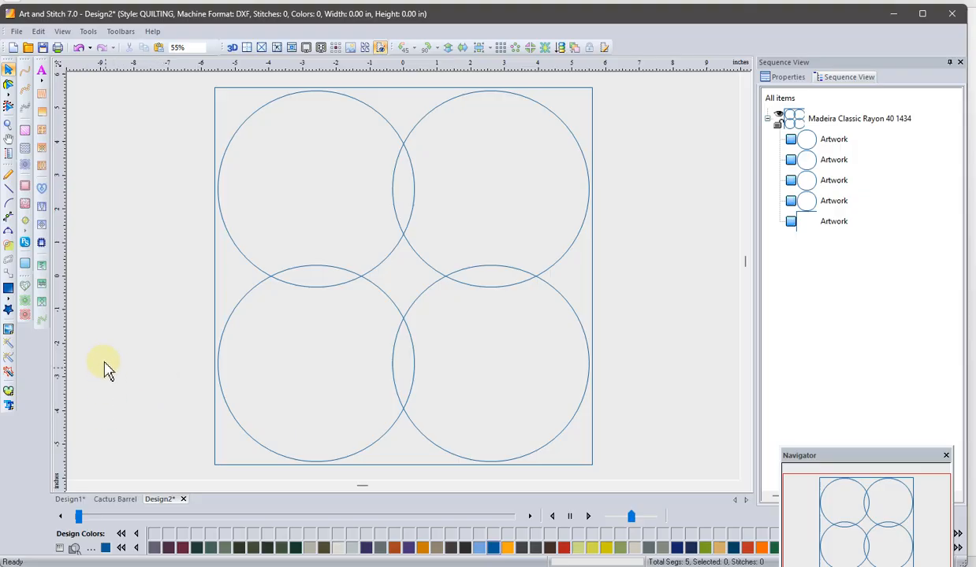
# Step: Draw two straight lines along the square's diagonals, joining its opposite corners through the center
pyautogui.click(11, 196)
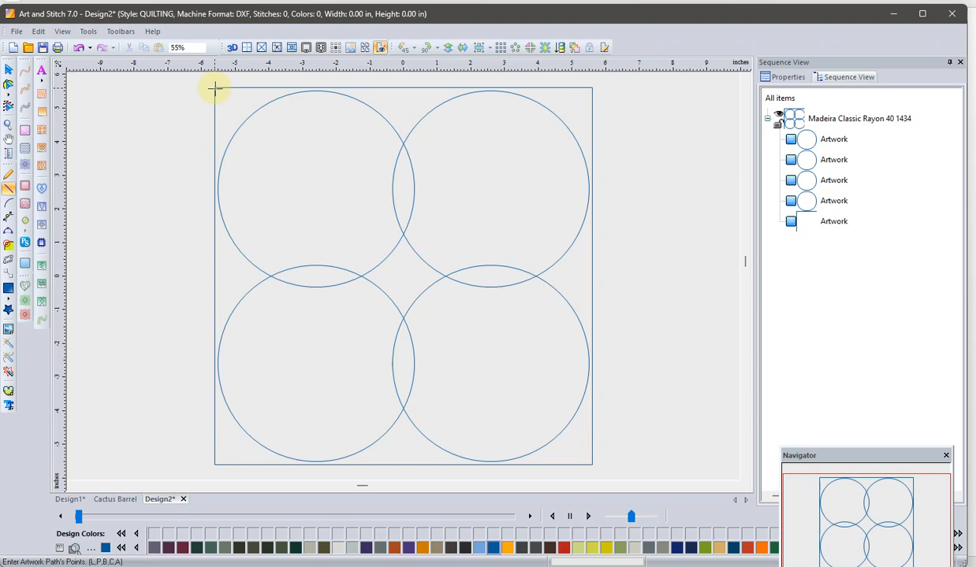
pyautogui.click(215, 88)
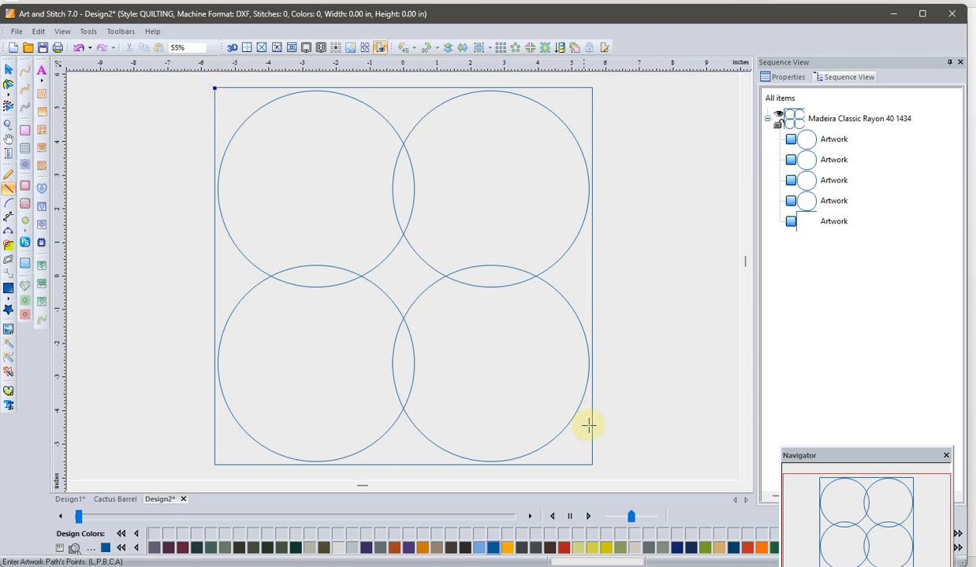
pyautogui.click(592, 466)
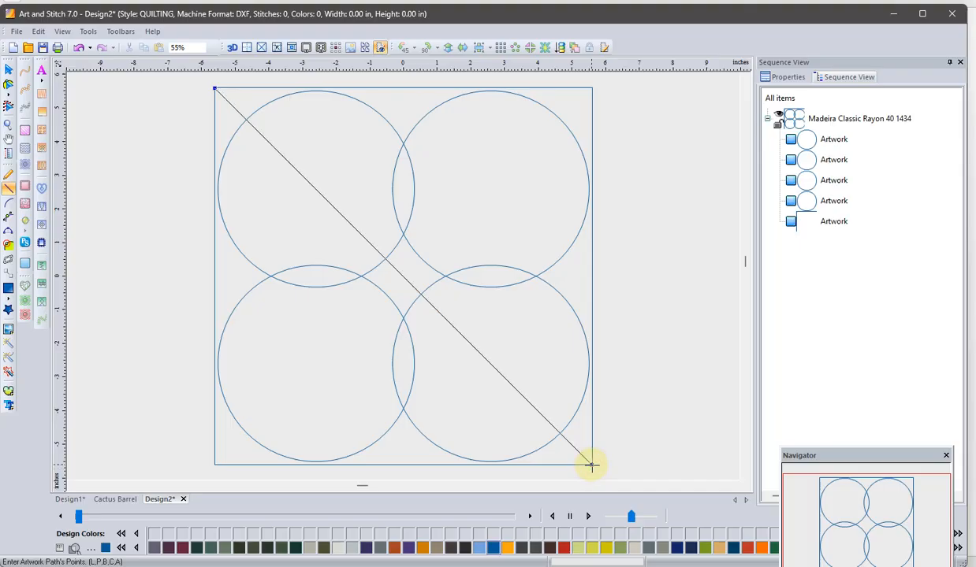
pyautogui.press('Return')
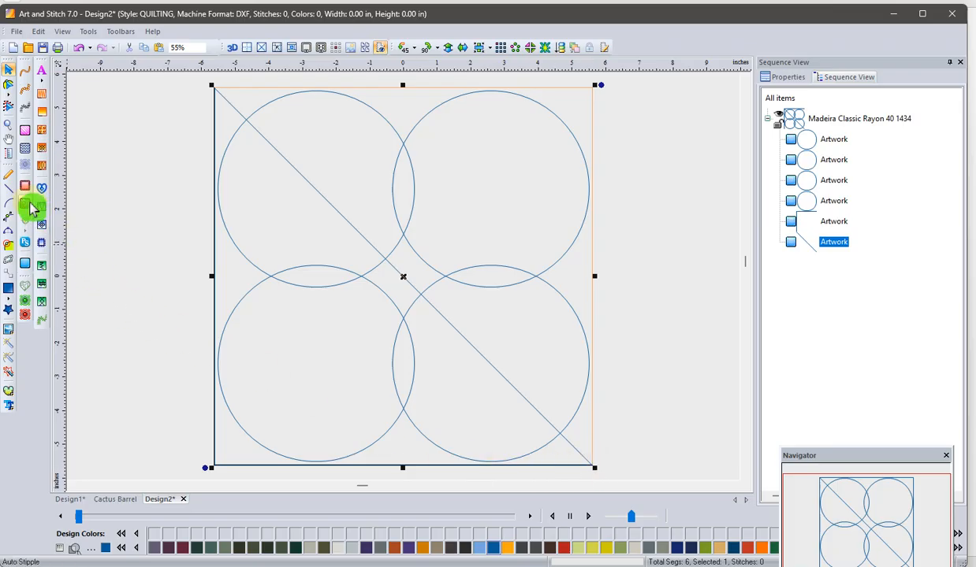
pyautogui.click(10, 190)
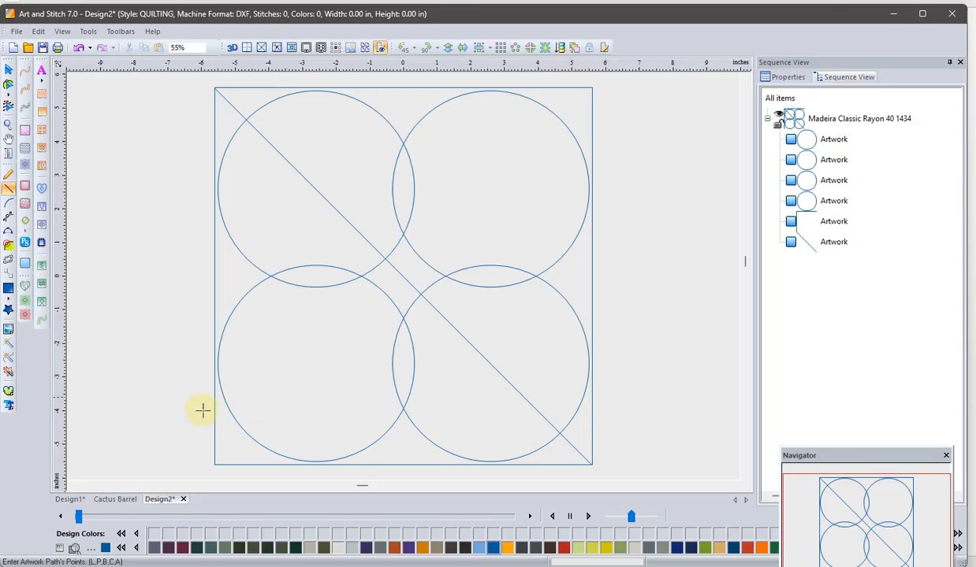
pyautogui.click(214, 464)
pyautogui.click(591, 86)
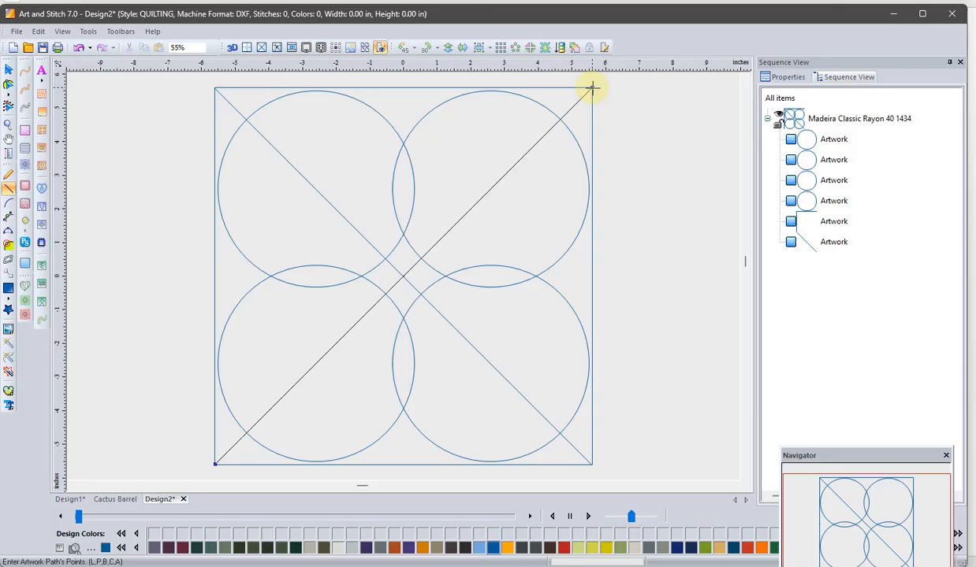
pyautogui.rightClick(591, 86)
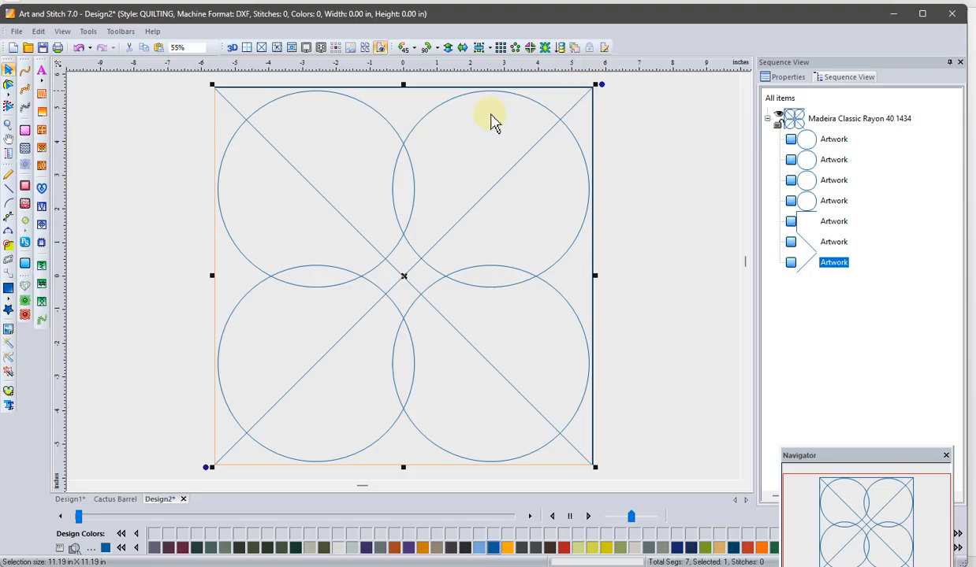
# Step: Draw a vertical and a horizontal straight line through the square's center, each spanning the square from side to side
pyautogui.click(9, 193)
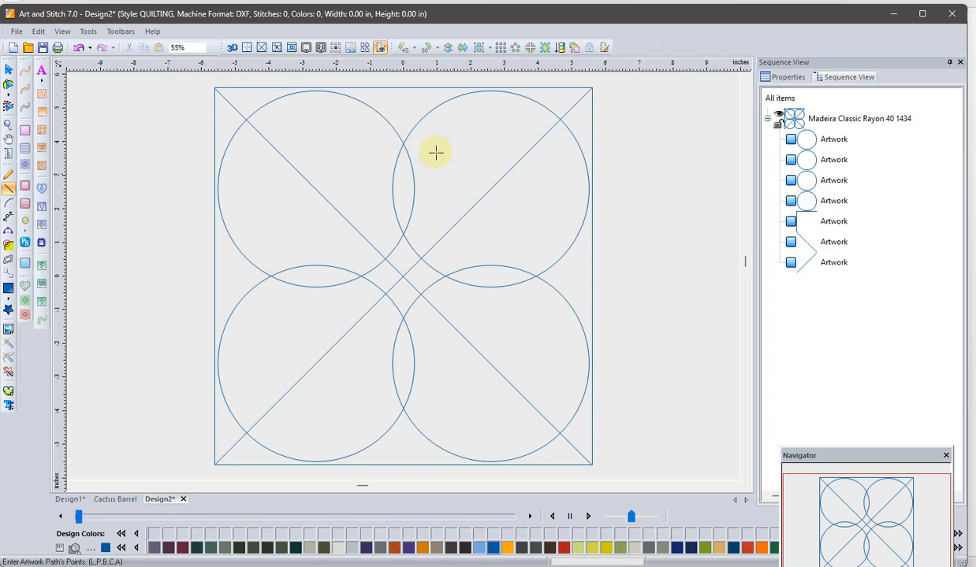
pyautogui.click(402, 83)
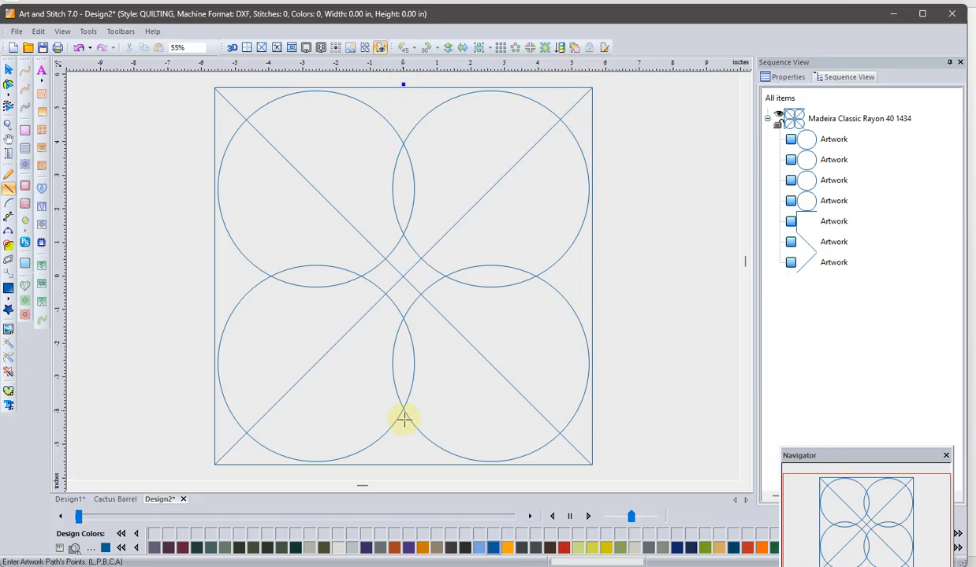
pyautogui.click(401, 473)
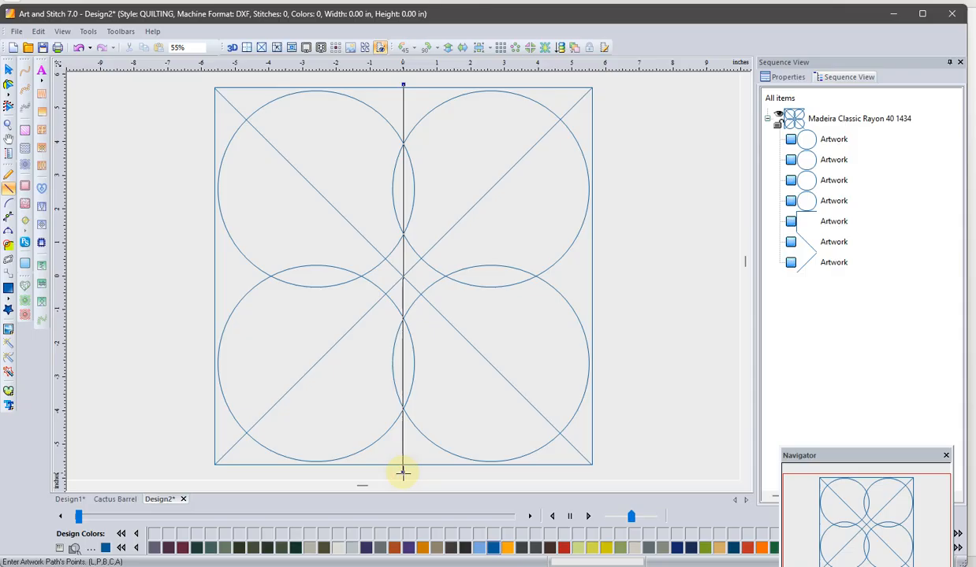
pyautogui.press('Return')
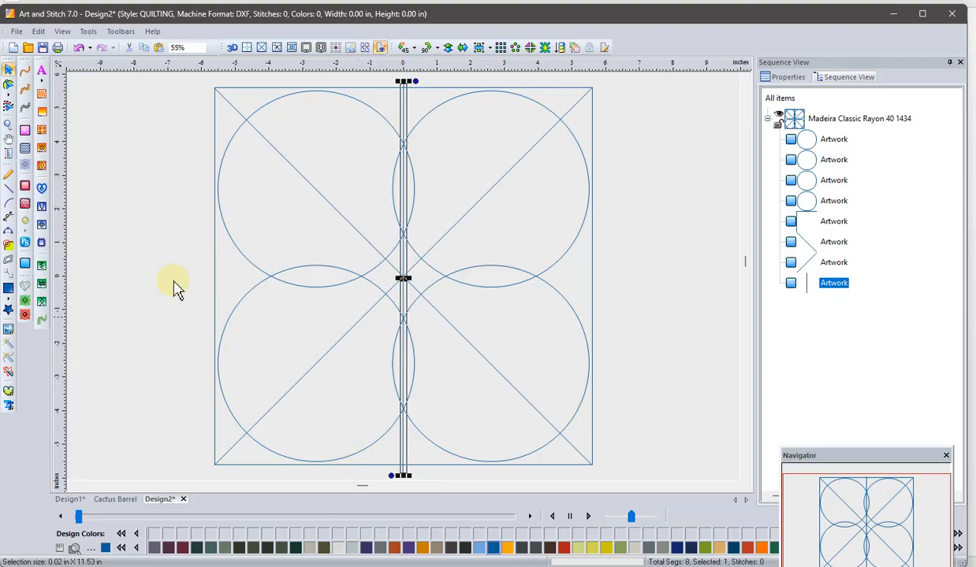
pyautogui.click(9, 189)
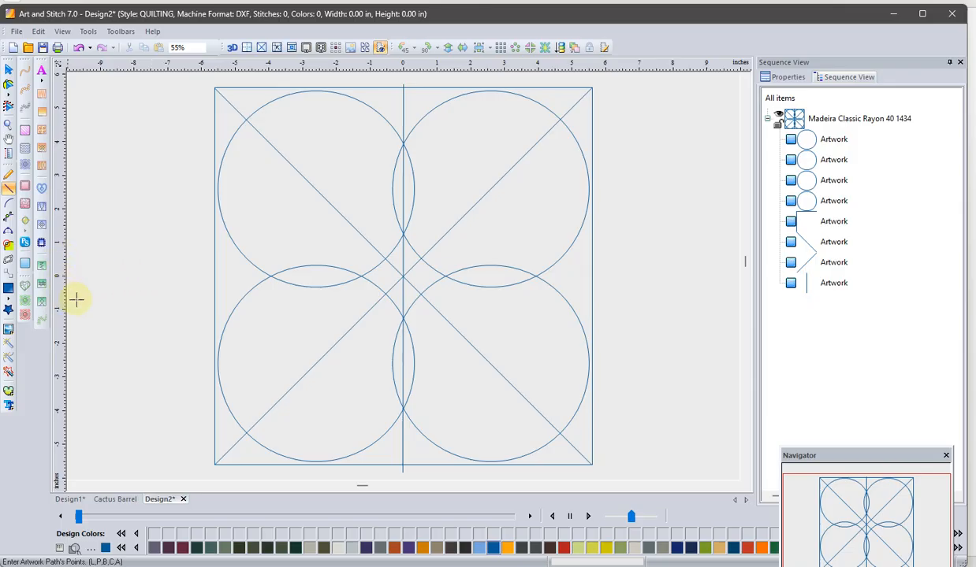
pyautogui.click(214, 276)
pyautogui.click(592, 276)
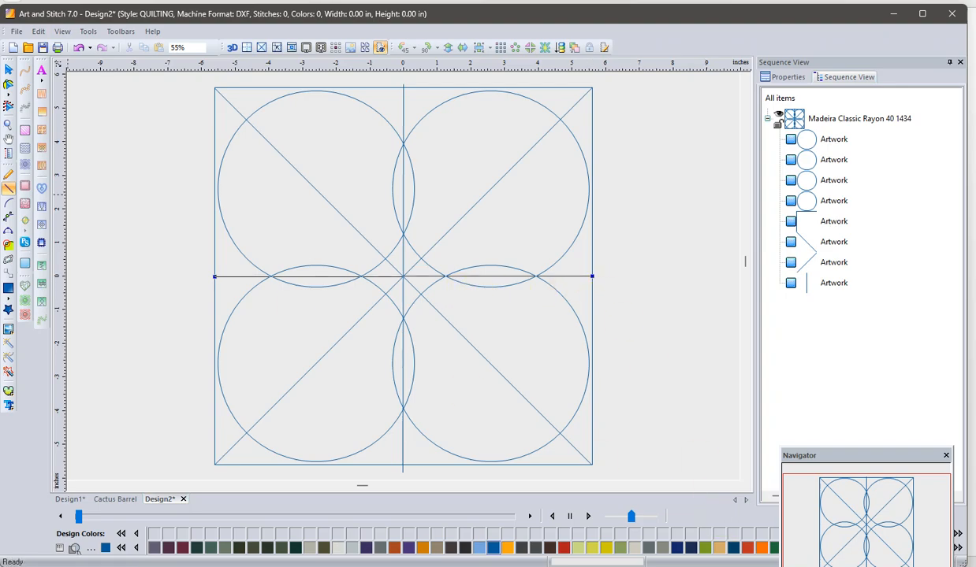
# Step: Recolor all nine guide artworks together to the red thread, Madeira Classic Rayon 40 1477
pyautogui.click(8, 69)
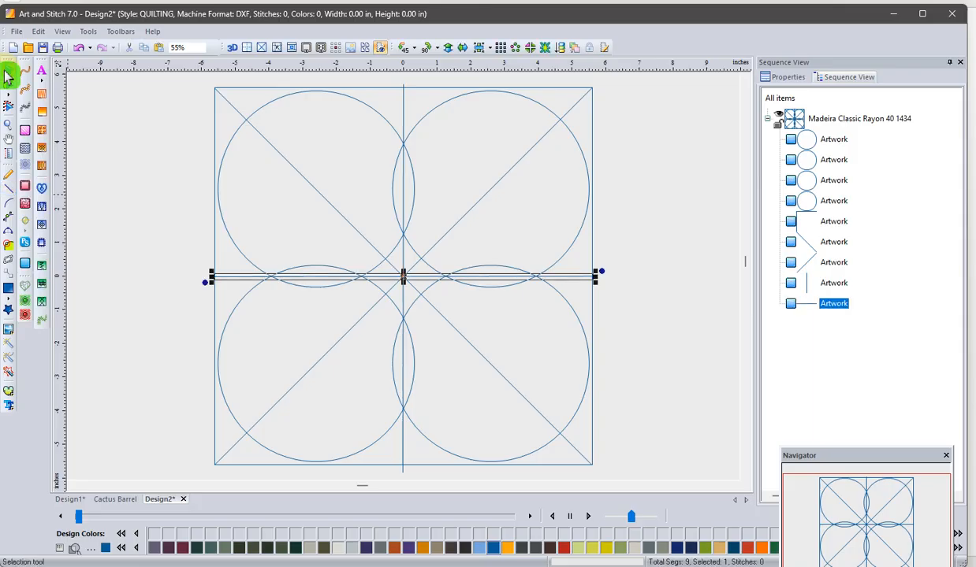
pyautogui.click(844, 120)
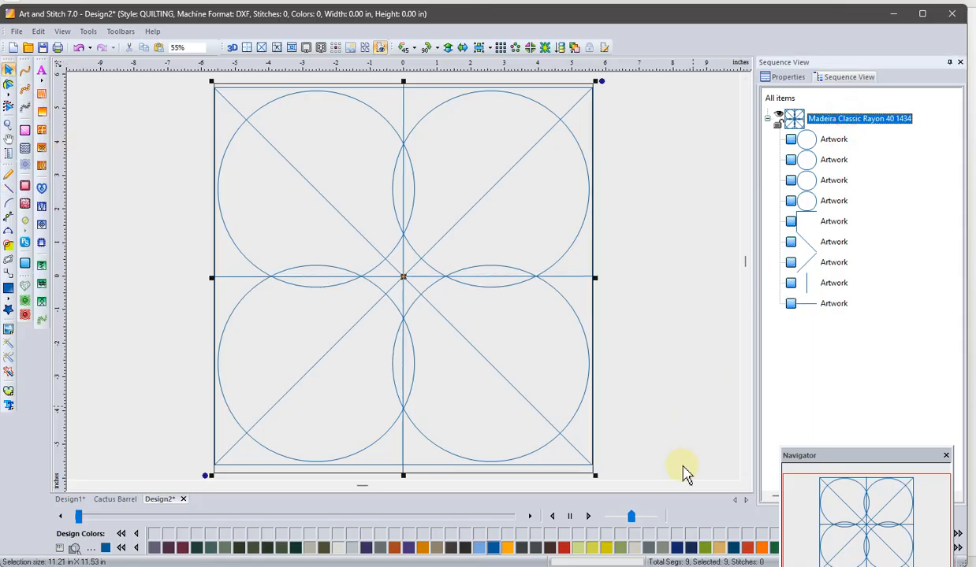
pyautogui.click(746, 548)
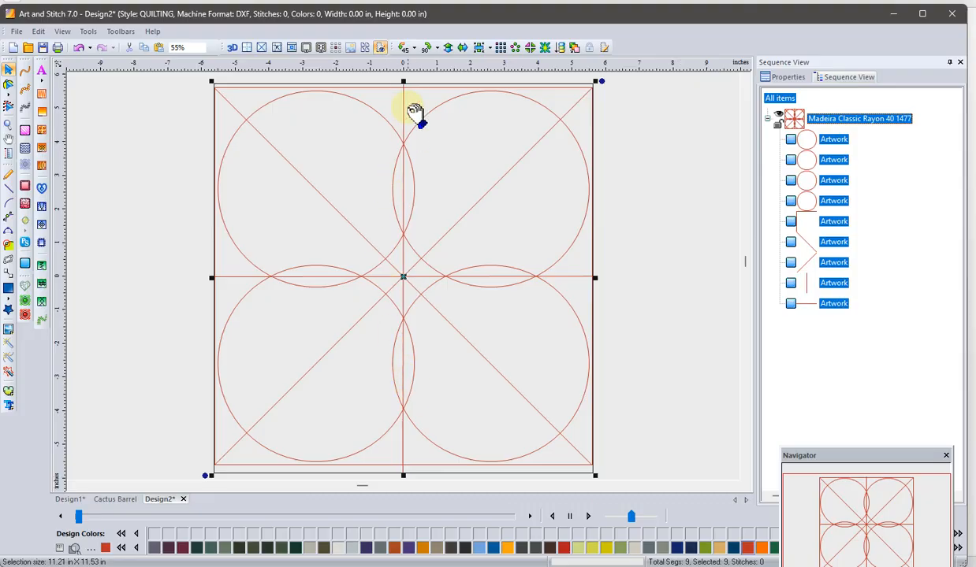
# Step: Rotate all the guides 45 degrees to the left and lock their red color group
pyautogui.click(418, 53)
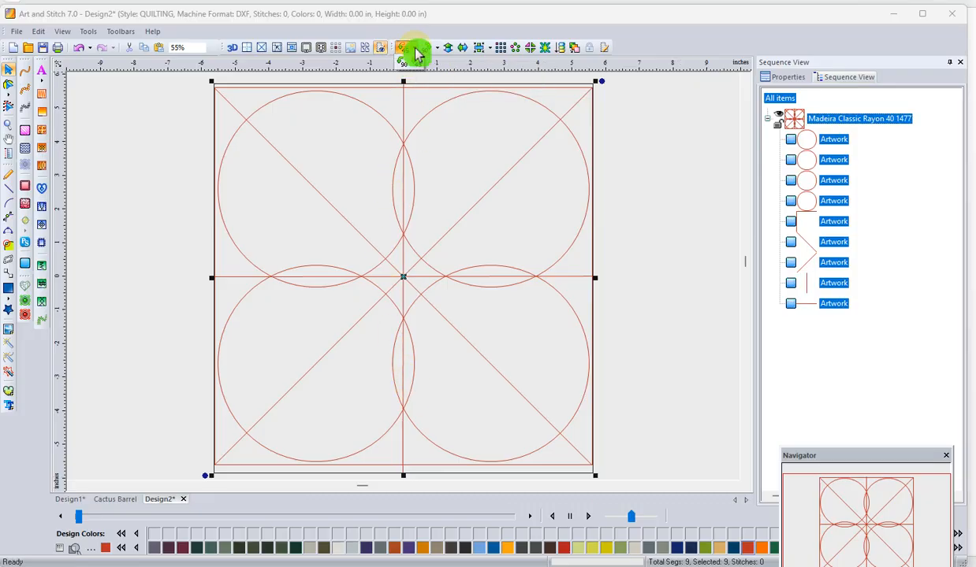
pyautogui.click(418, 53)
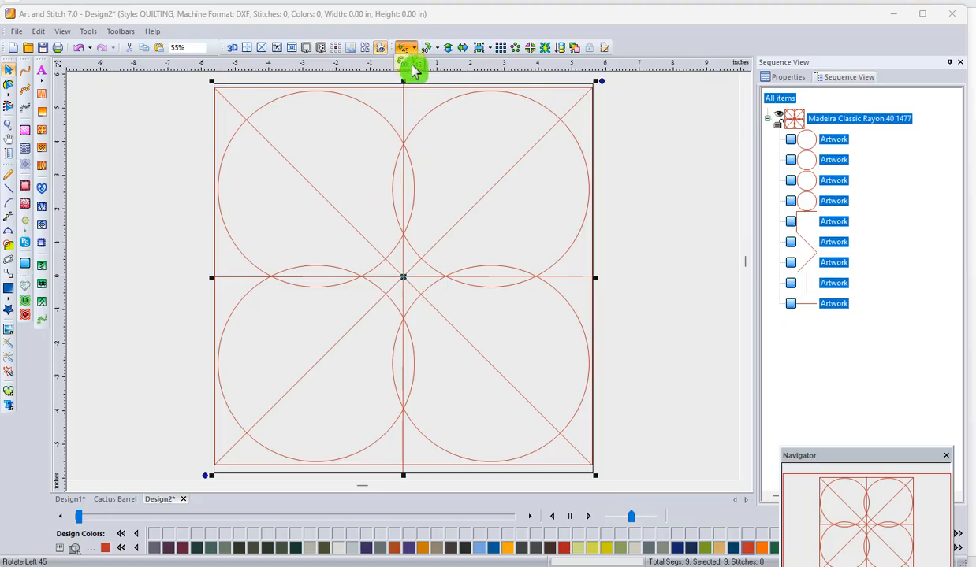
pyautogui.click(419, 71)
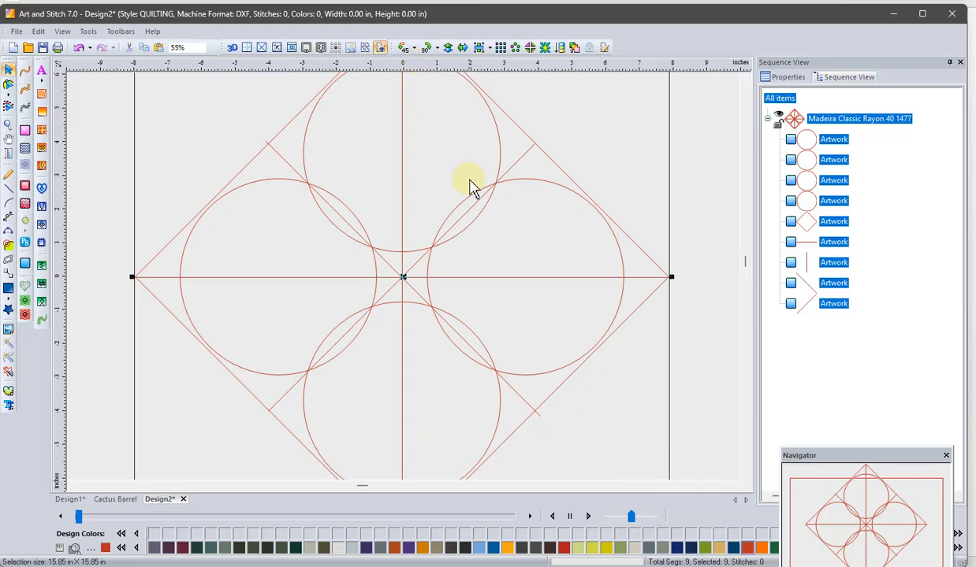
pyautogui.scroll(-1, 470, 196)
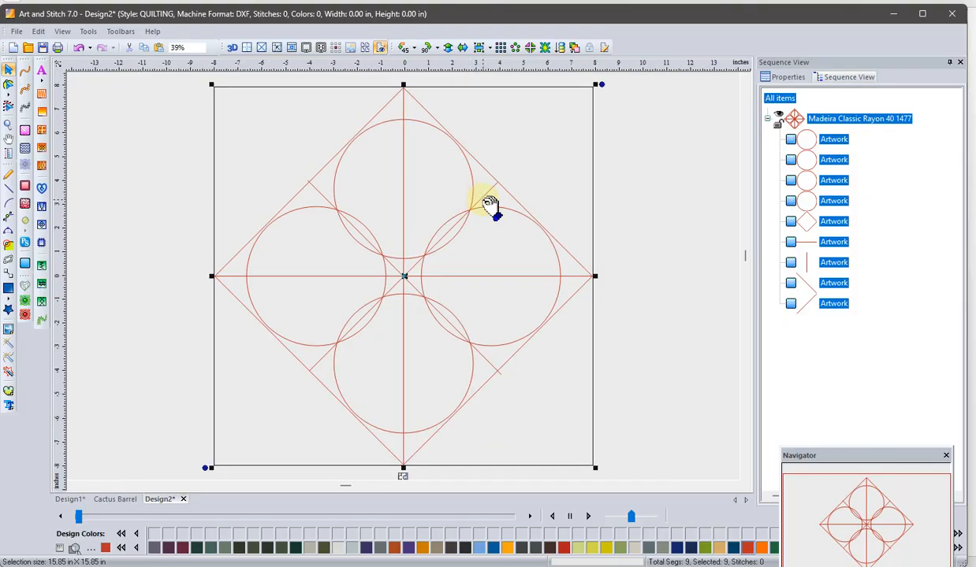
pyautogui.click(779, 124)
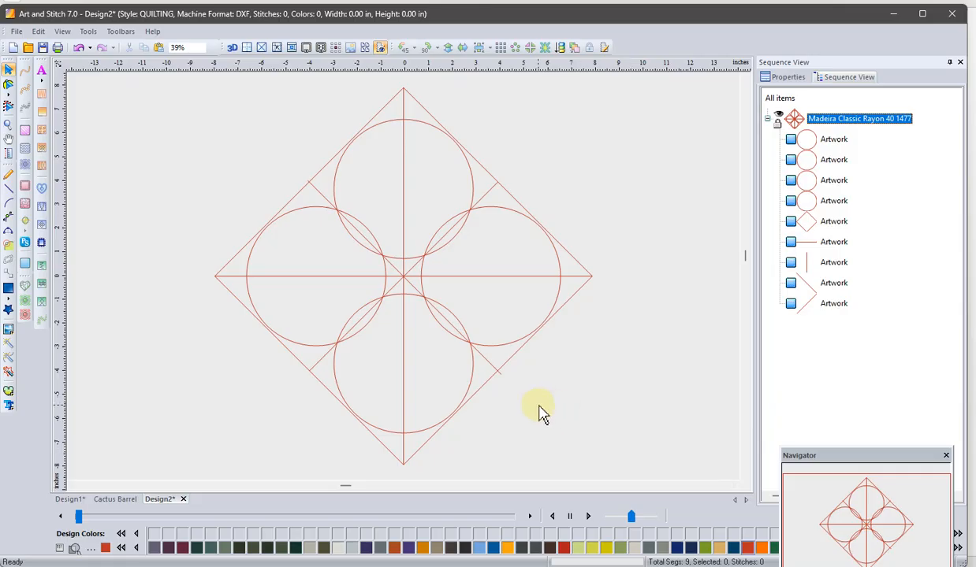
# Step: Trace three-point arcs from the left circle's outermost point to its outer intersection with the upper circle, and on to the upper circle's highest point
pyautogui.click(6, 230)
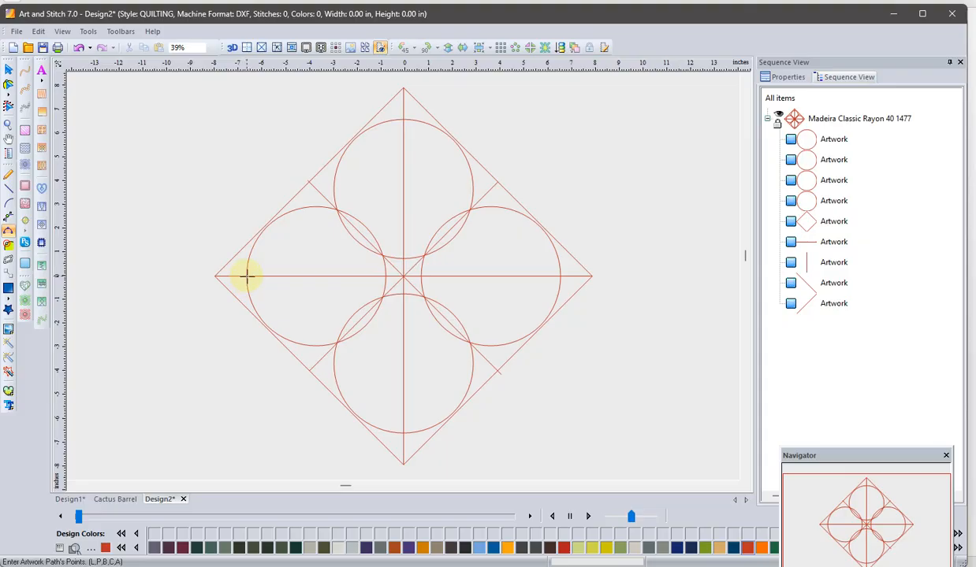
pyautogui.click(246, 275)
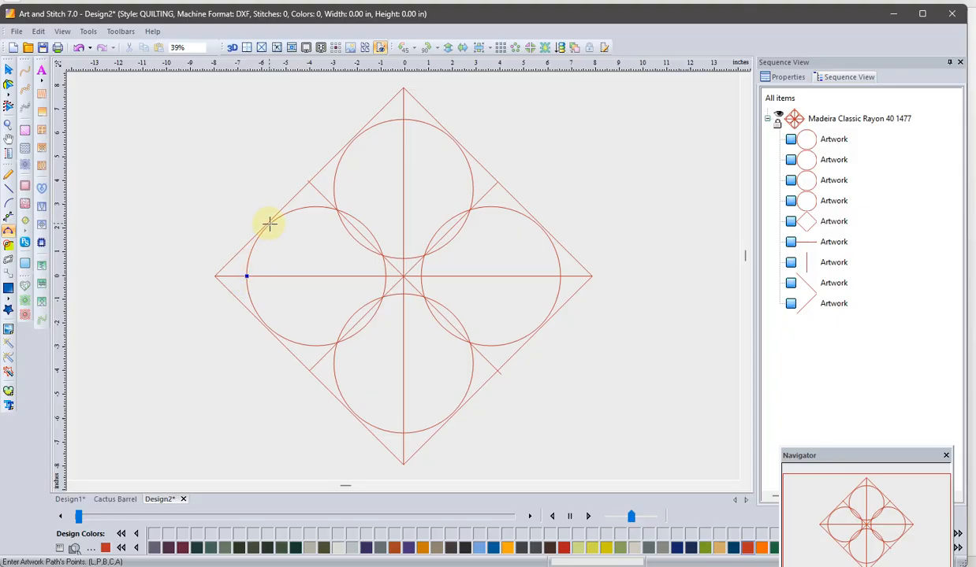
pyautogui.click(268, 224)
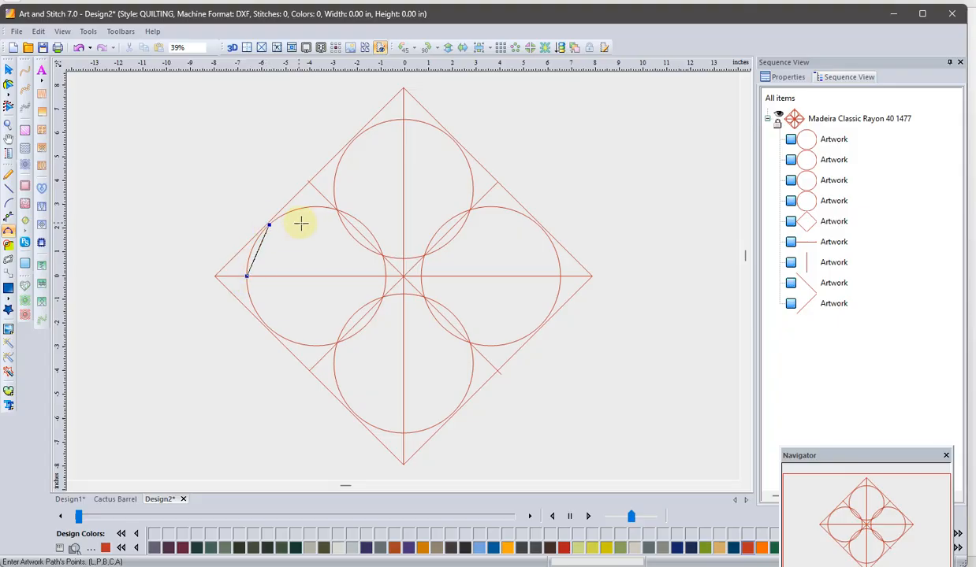
pyautogui.click(337, 209)
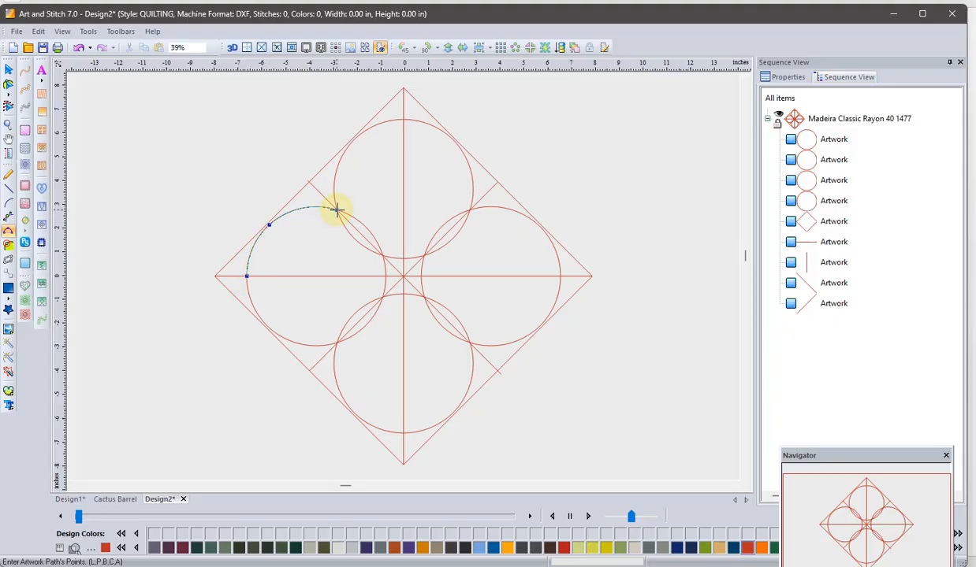
pyautogui.click(353, 141)
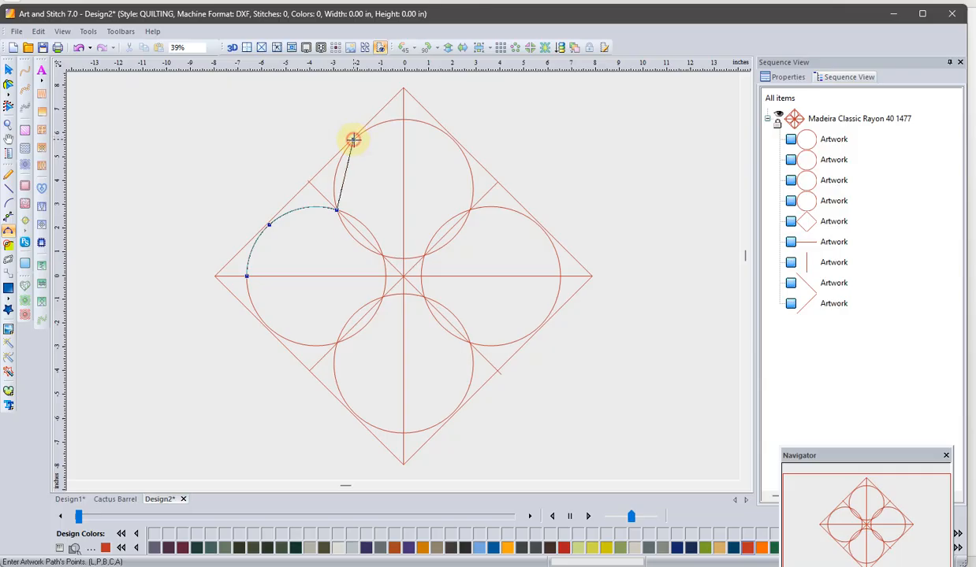
pyautogui.click(403, 119)
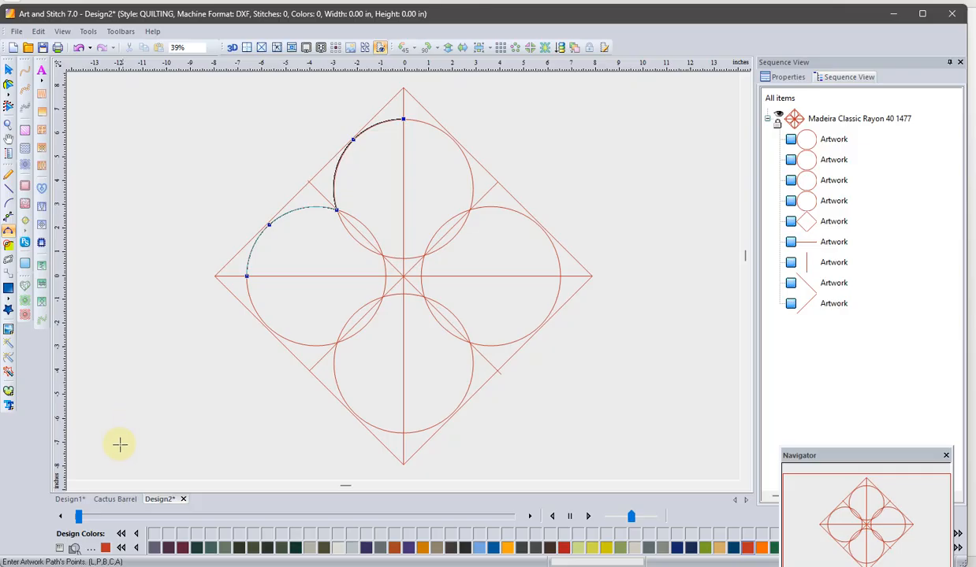
# Step: Check the quilt photo in Design1 and continue the Design2 path with two inner arcs back to the left circle's outermost point
pyautogui.click(75, 500)
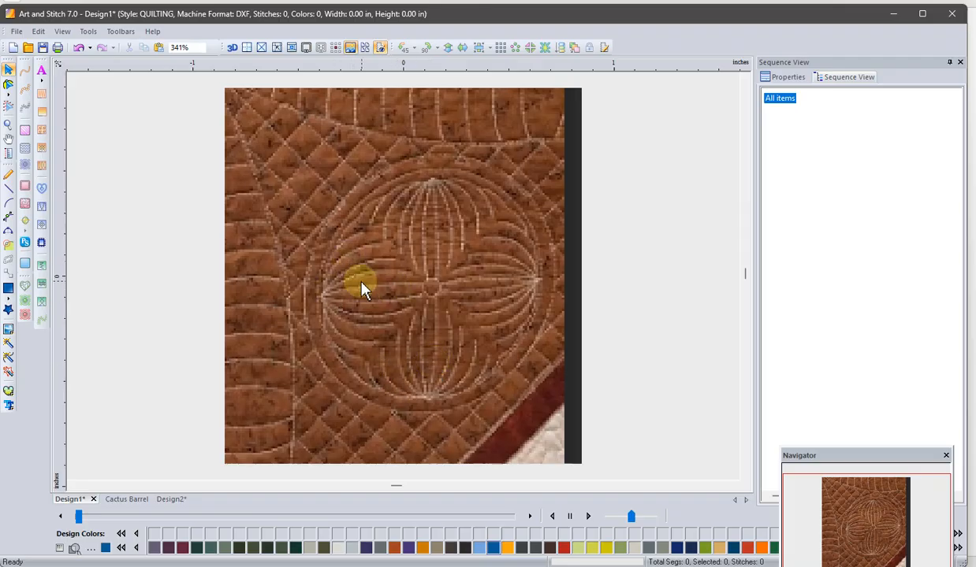
pyautogui.click(174, 494)
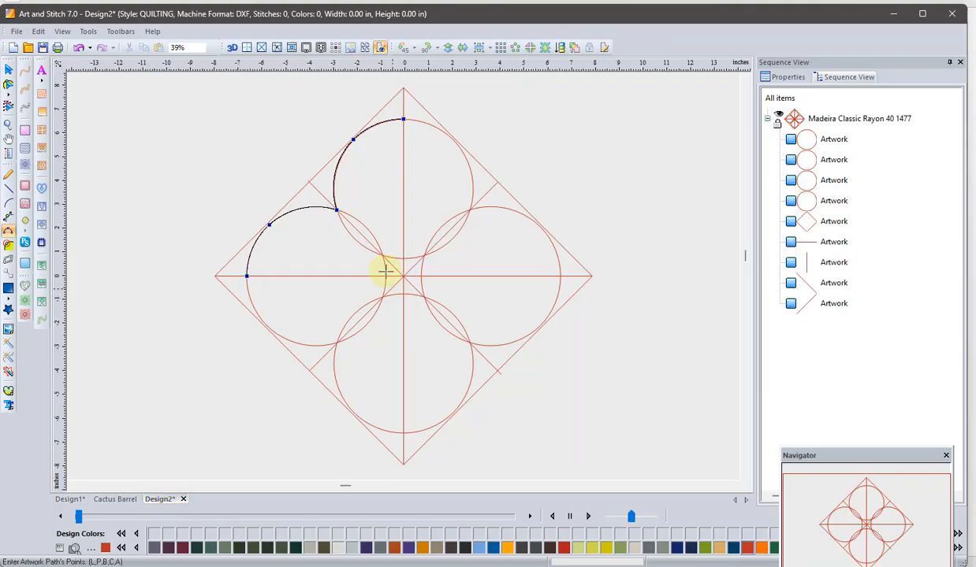
pyautogui.click(369, 148)
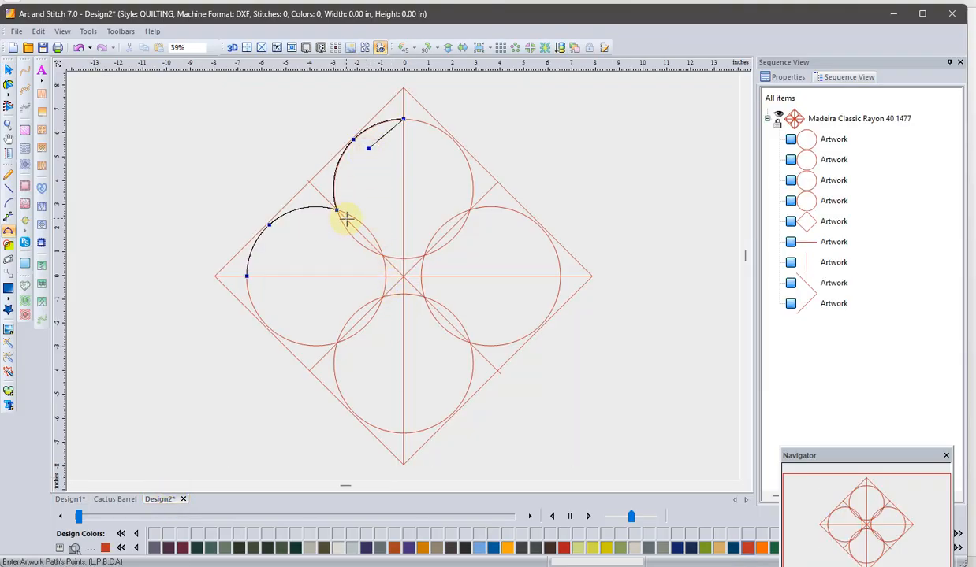
pyautogui.click(346, 217)
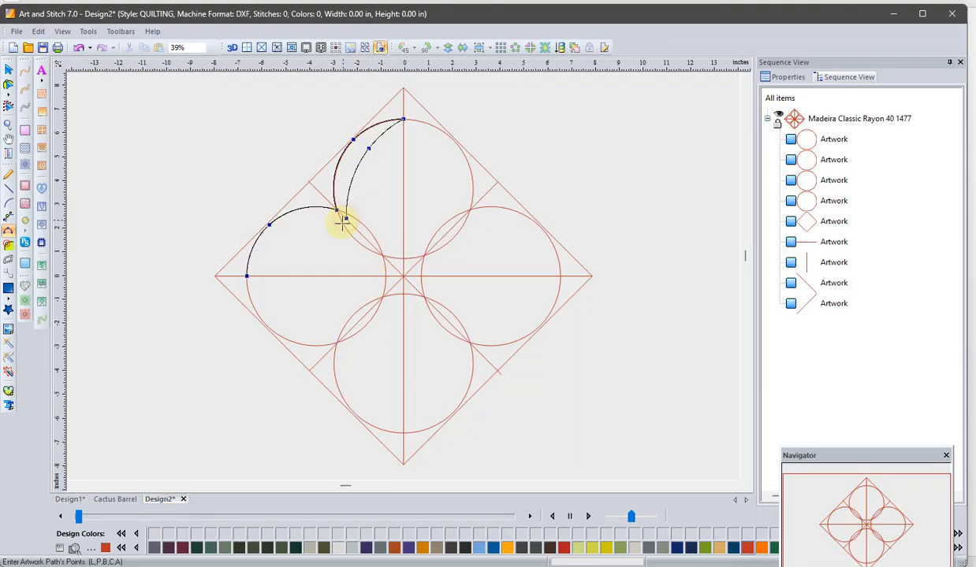
pyautogui.click(284, 230)
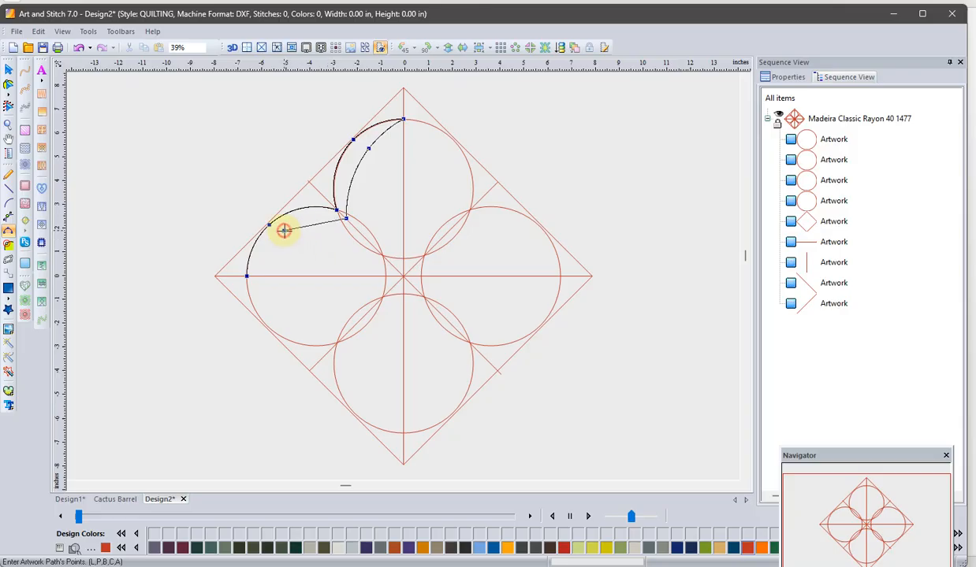
pyautogui.click(247, 276)
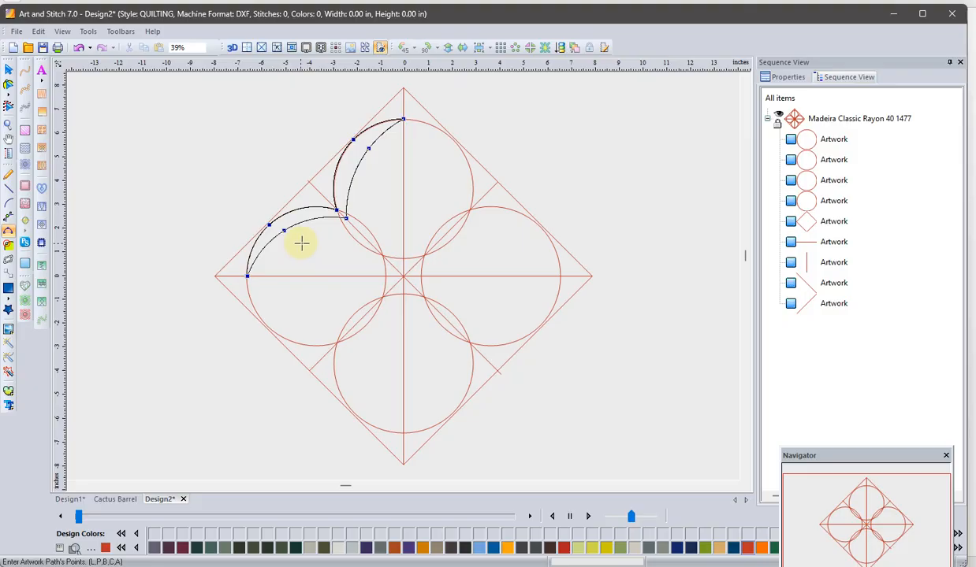
# Step: Continue the path with two more nested arc pairs along the diagonal guide, to the upper circle's highest point and back to the left circle's outermost point
pyautogui.click(301, 243)
pyautogui.click(353, 229)
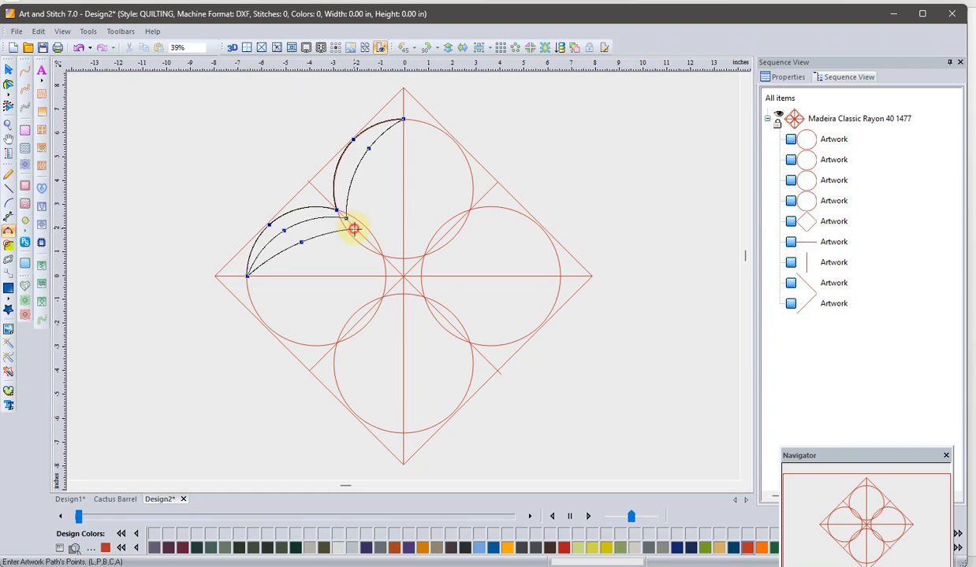
pyautogui.click(379, 162)
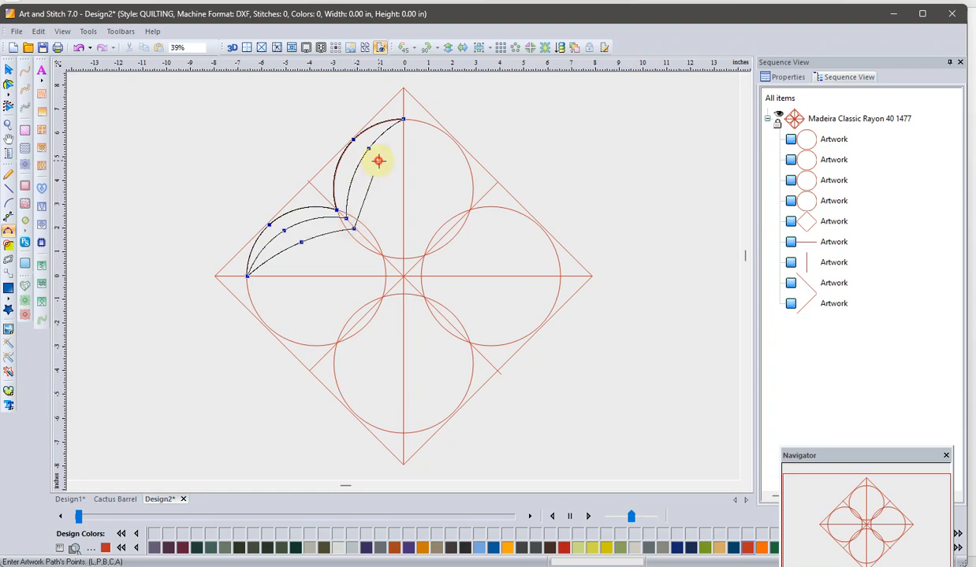
pyautogui.click(402, 120)
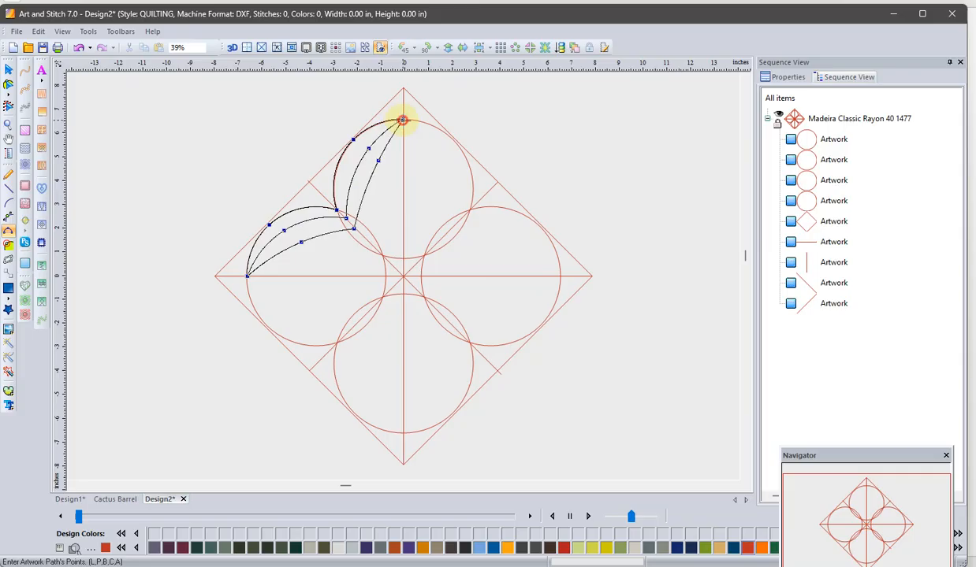
pyautogui.click(382, 181)
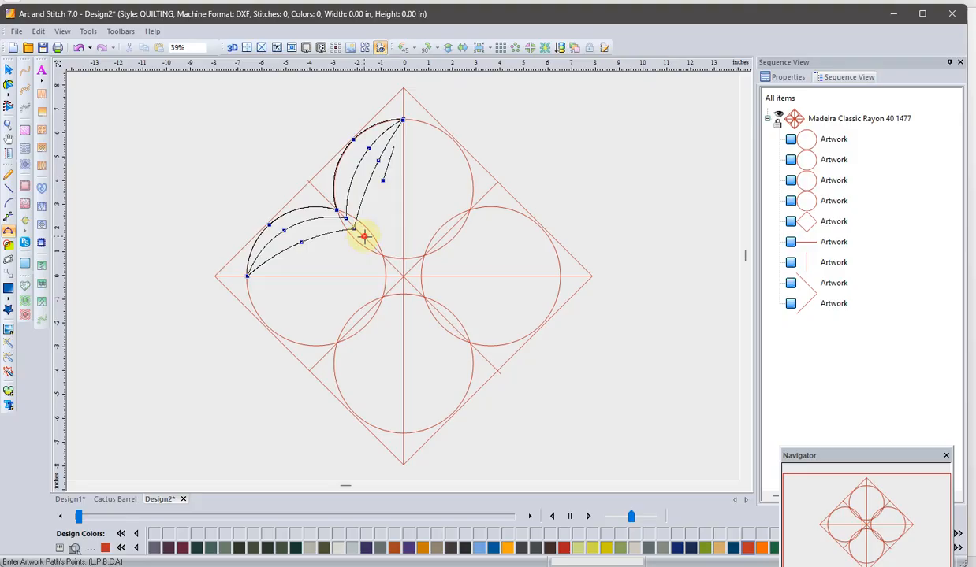
pyautogui.click(364, 236)
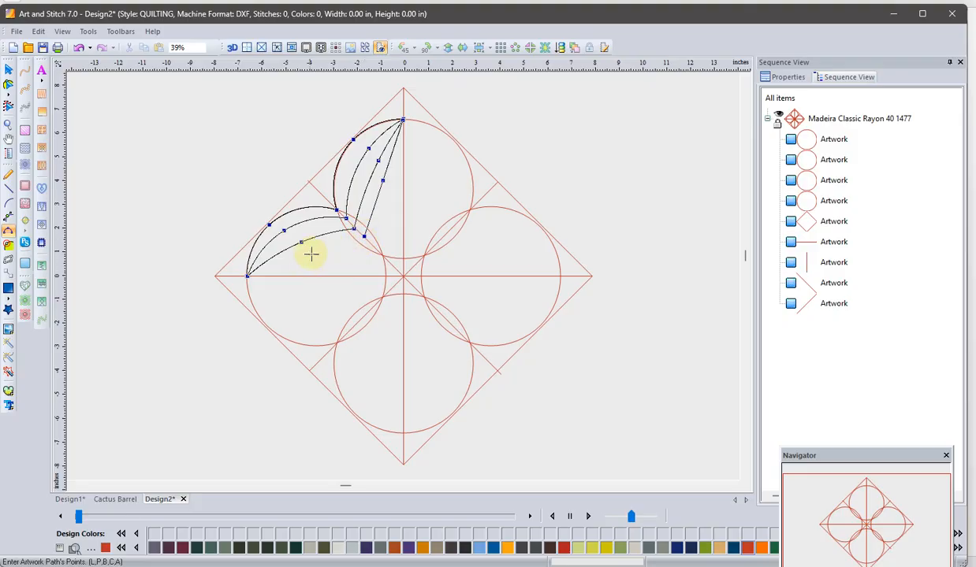
pyautogui.click(316, 250)
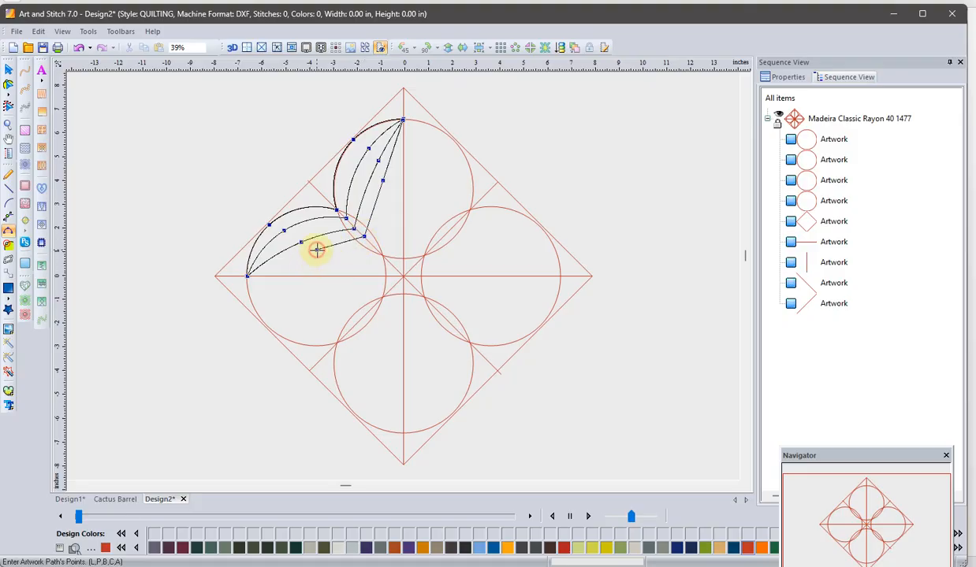
pyautogui.click(246, 275)
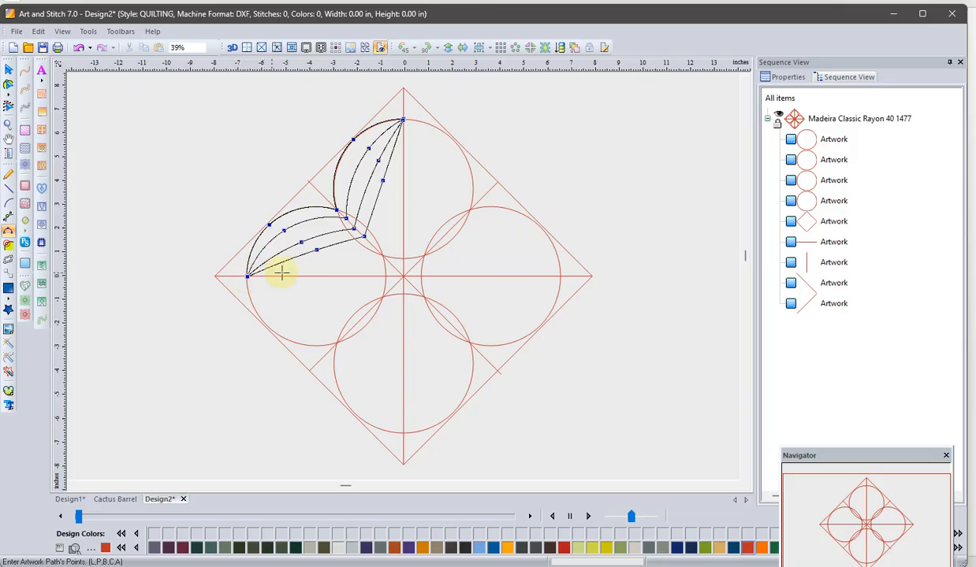
# Step: Add the two innermost arc pairs up to the upper circle's highest point and back to the left circle's outermost point, and finish the path
pyautogui.click(321, 261)
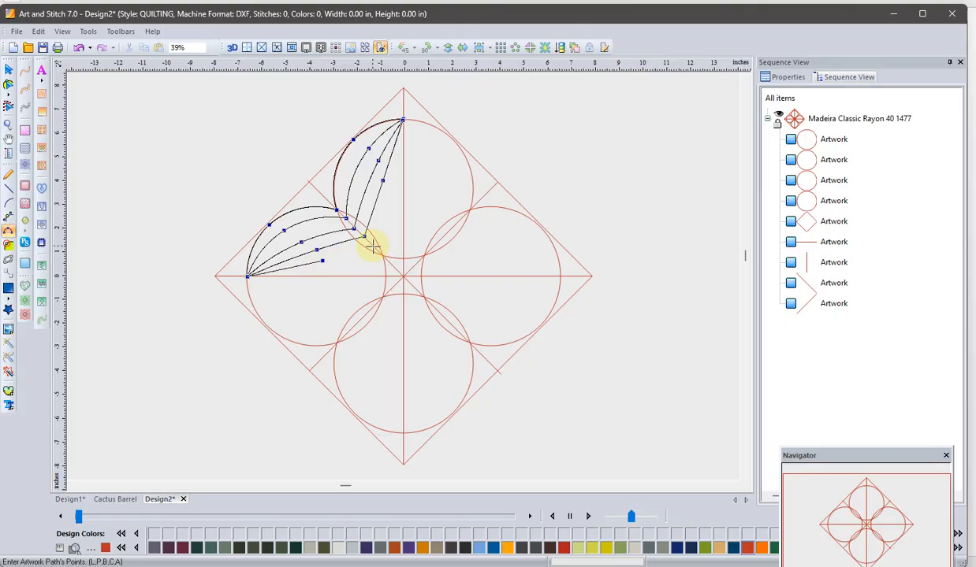
pyautogui.click(372, 247)
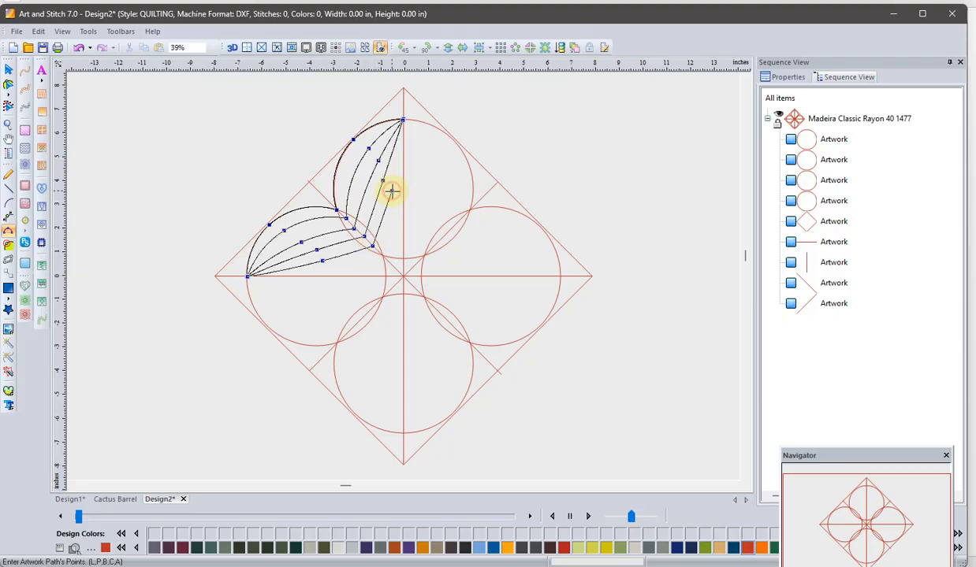
pyautogui.click(391, 190)
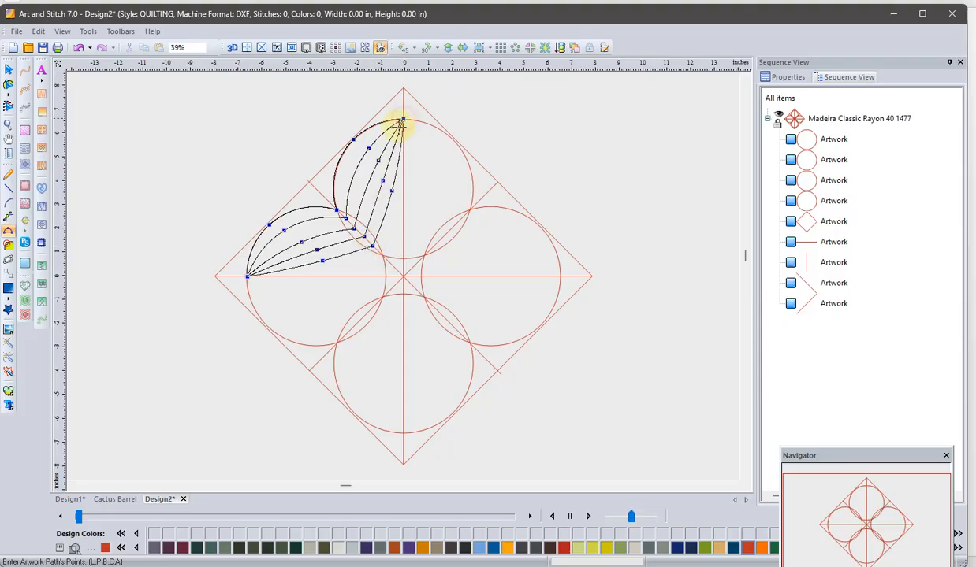
pyautogui.click(395, 208)
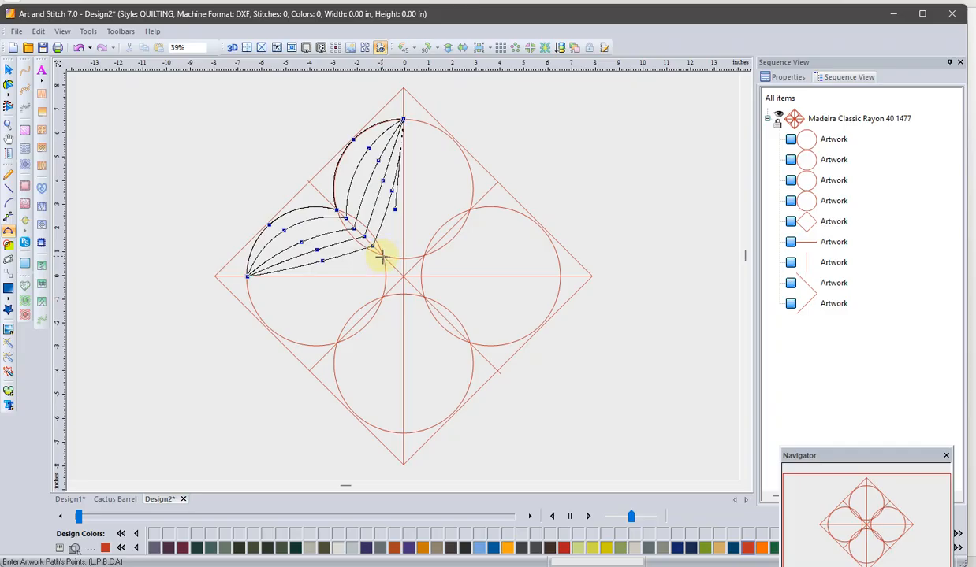
pyautogui.click(380, 255)
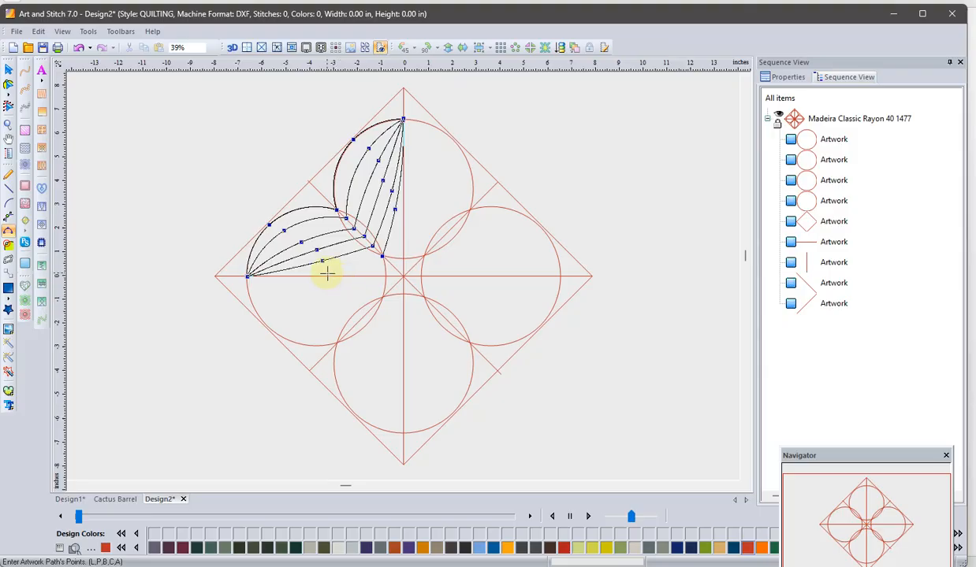
pyautogui.press('BackSpace')
pyautogui.click(382, 256)
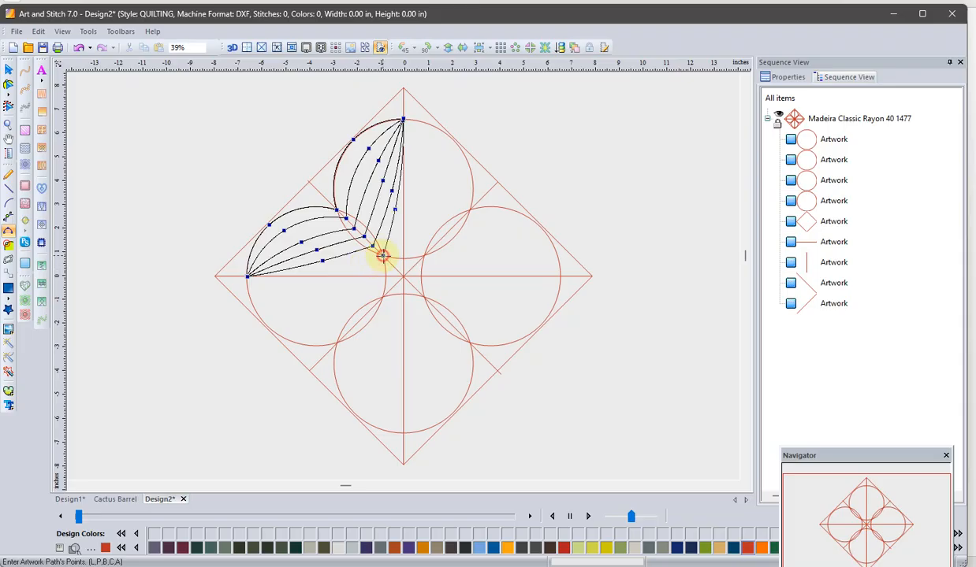
pyautogui.click(337, 268)
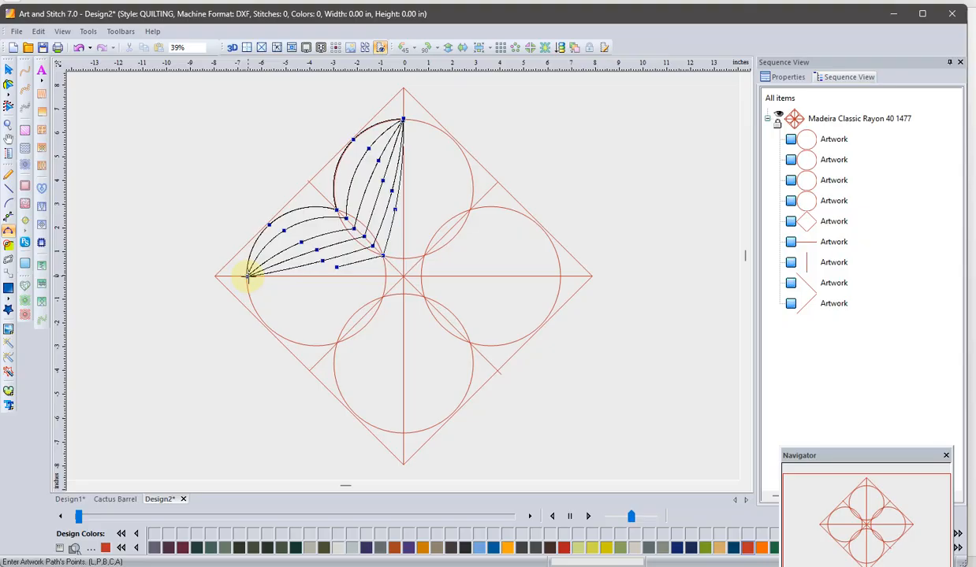
pyautogui.click(247, 274)
pyautogui.rightClick(247, 274)
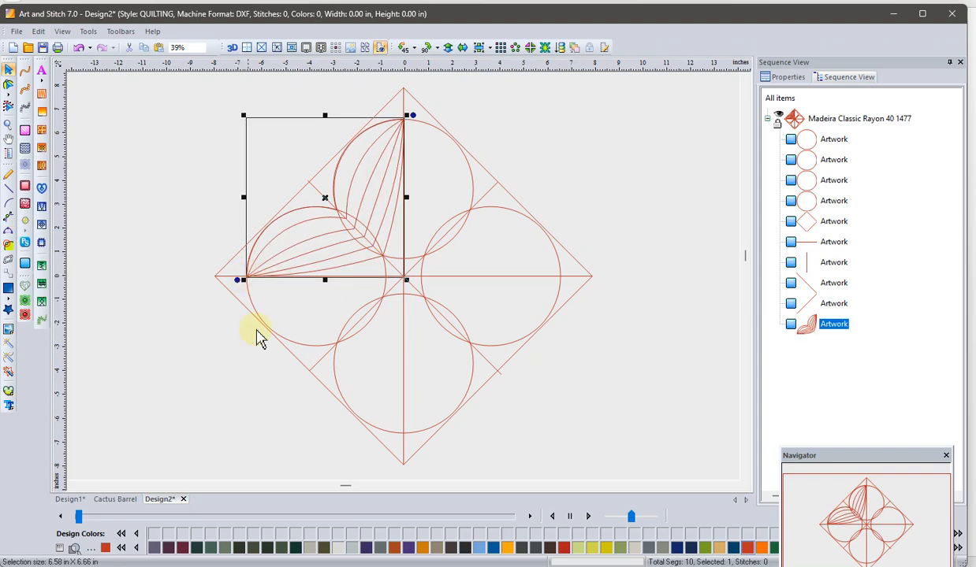
# Step: Recolor the traced path to Madeira Classic Rayon 40 1434 and mirror it into all four quadrants with Magic Square at 0 in distances
pyautogui.click(489, 549)
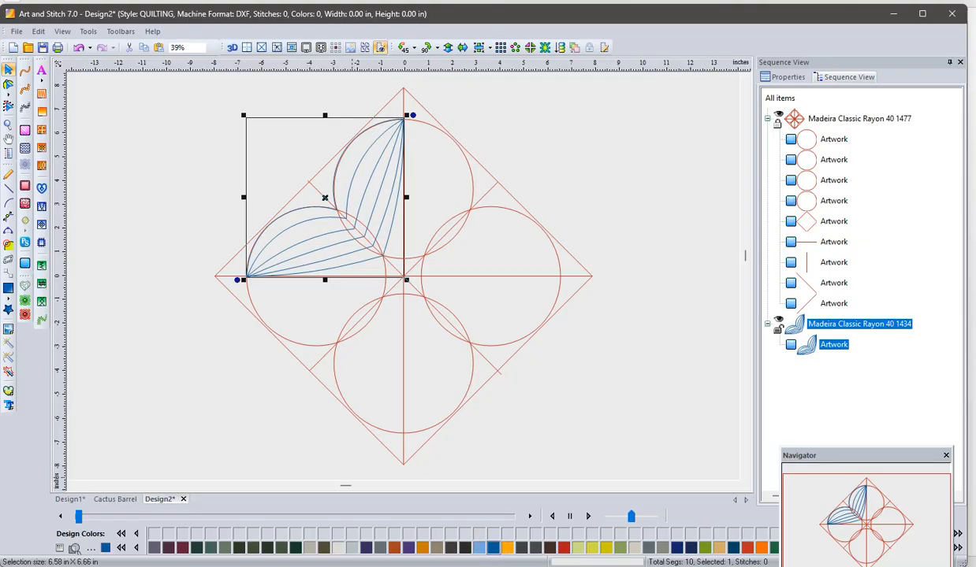
pyautogui.click(530, 48)
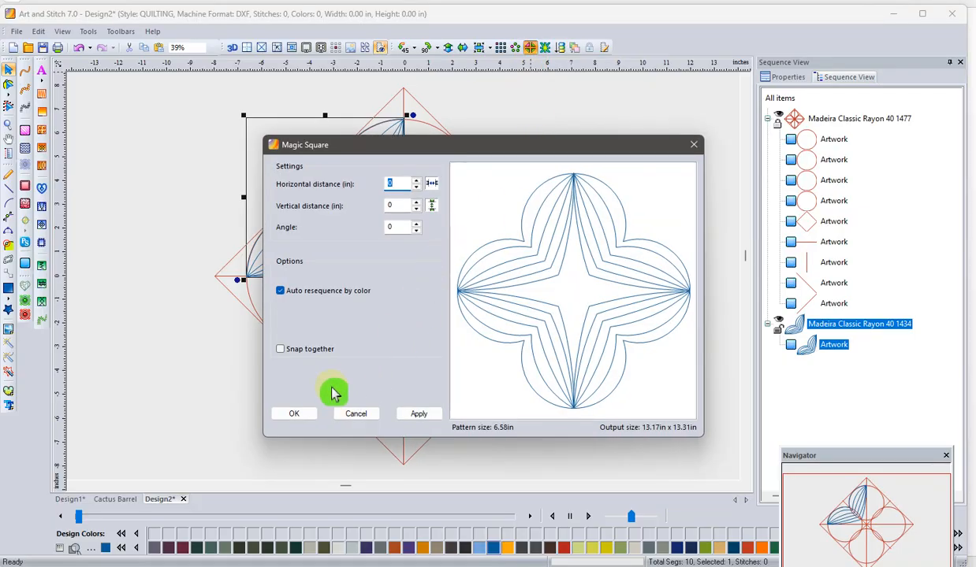
pyautogui.click(293, 416)
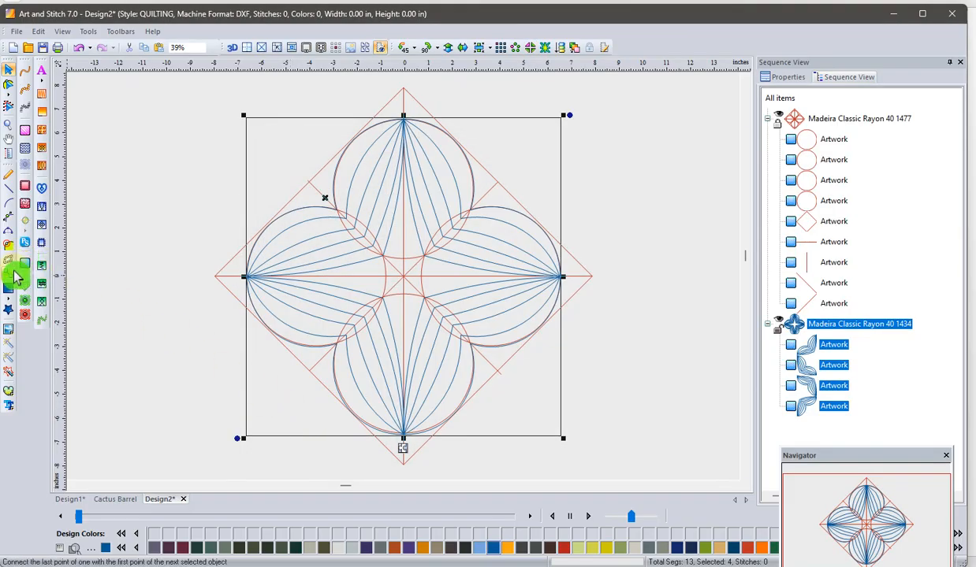
# Step: Make the Ellipse shape tool the current shape and hide the red guide group, Madeira Classic Rayon 40 1477
pyautogui.click(9, 306)
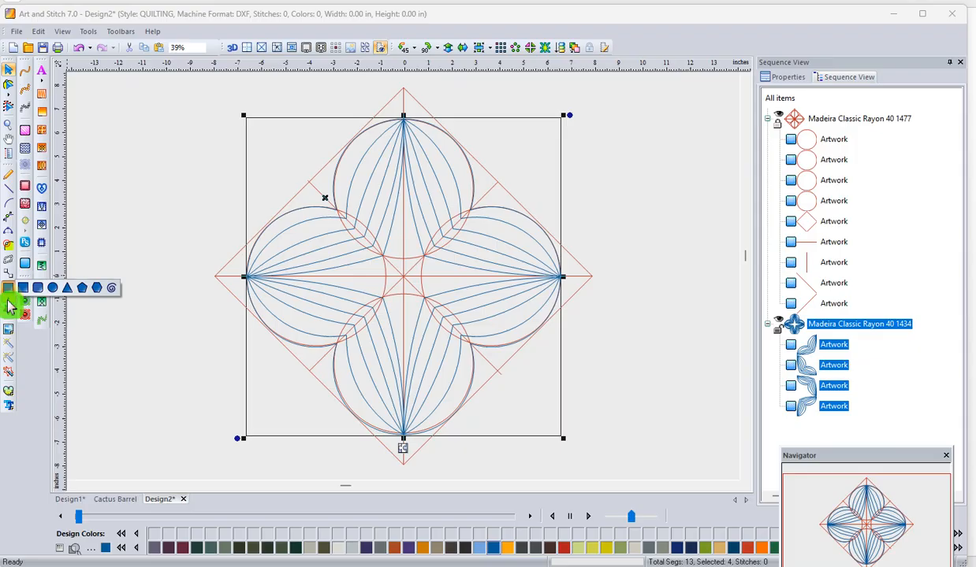
pyautogui.click(50, 288)
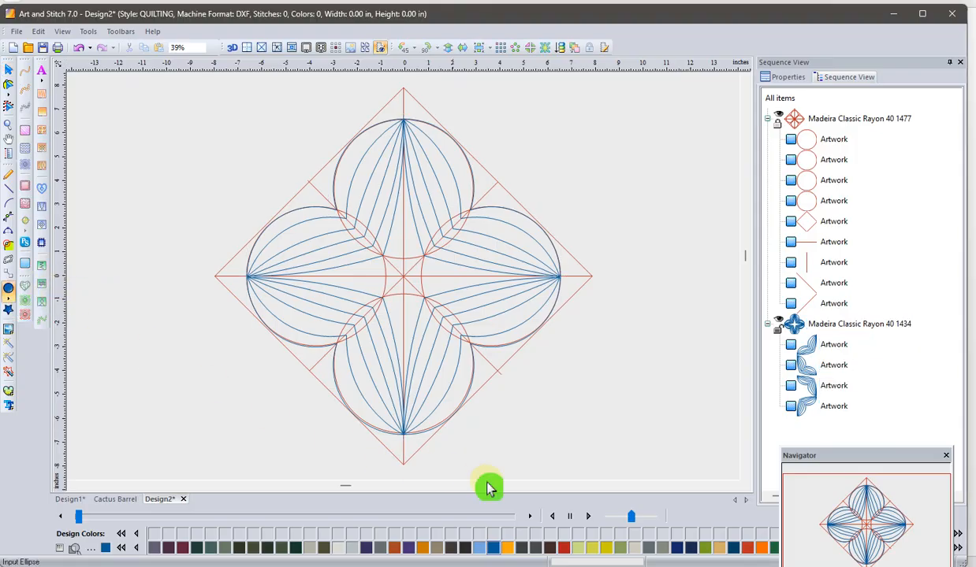
pyautogui.click(779, 118)
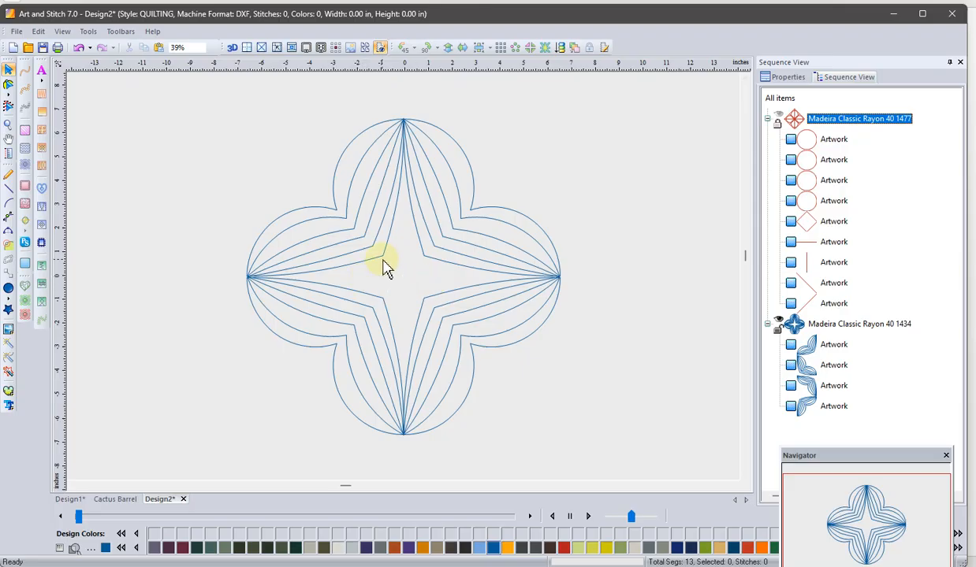
pyautogui.click(8, 288)
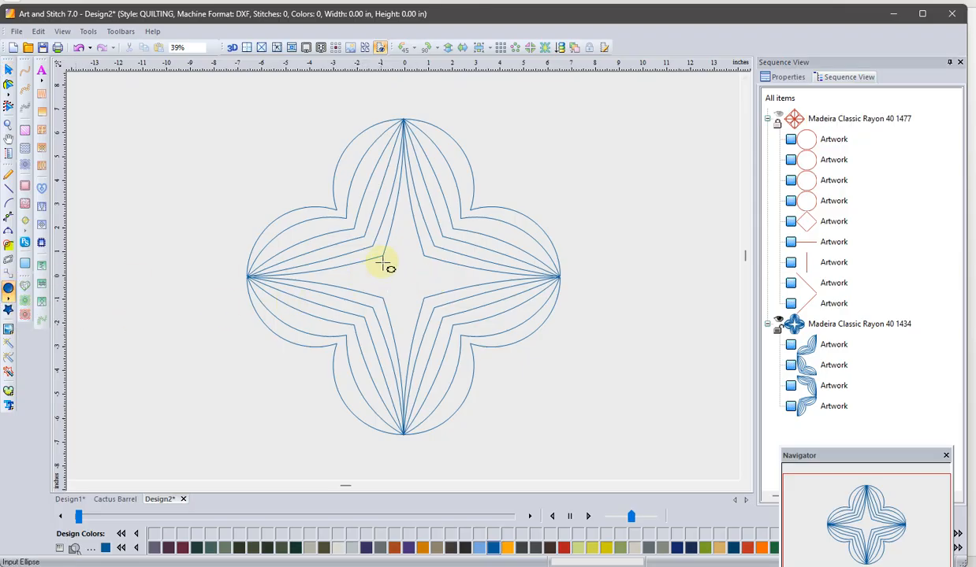
pyautogui.moveTo(383, 256); pyautogui.dragTo(436, 313)
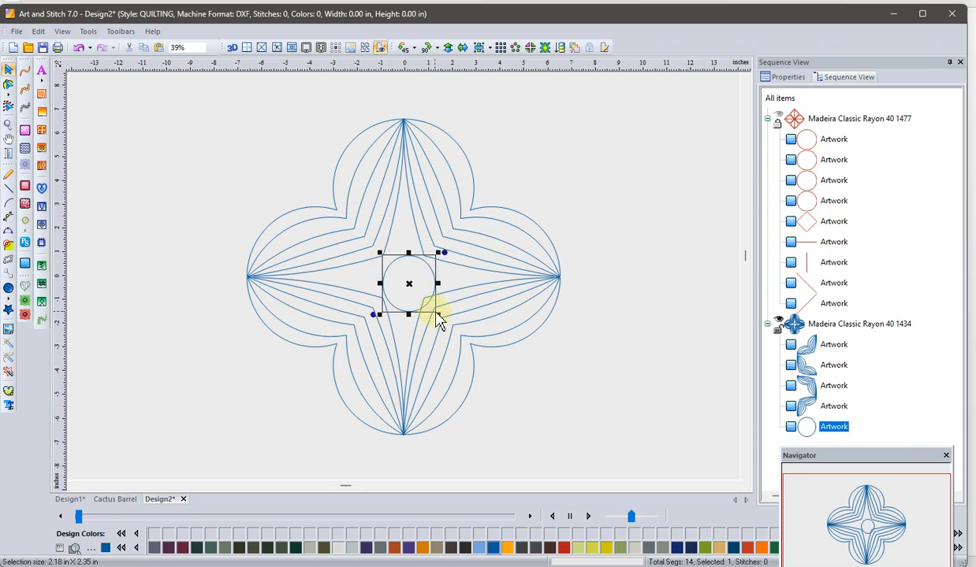
pyautogui.click(133, 49)
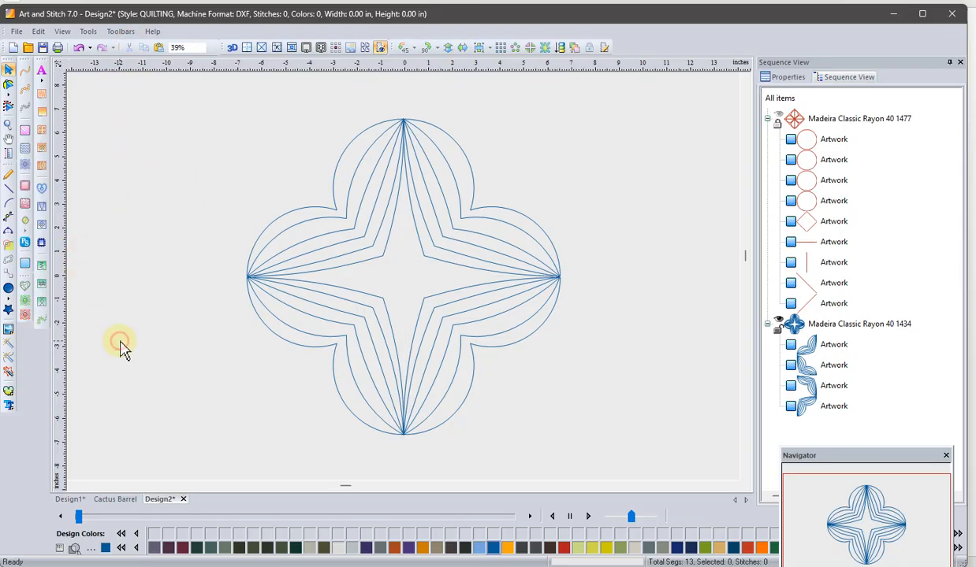
# Step: Draw a circle about 2.4 in across in the middle of the motif, center it on the design and enlarge it to about 2.46 in
pyautogui.click(10, 288)
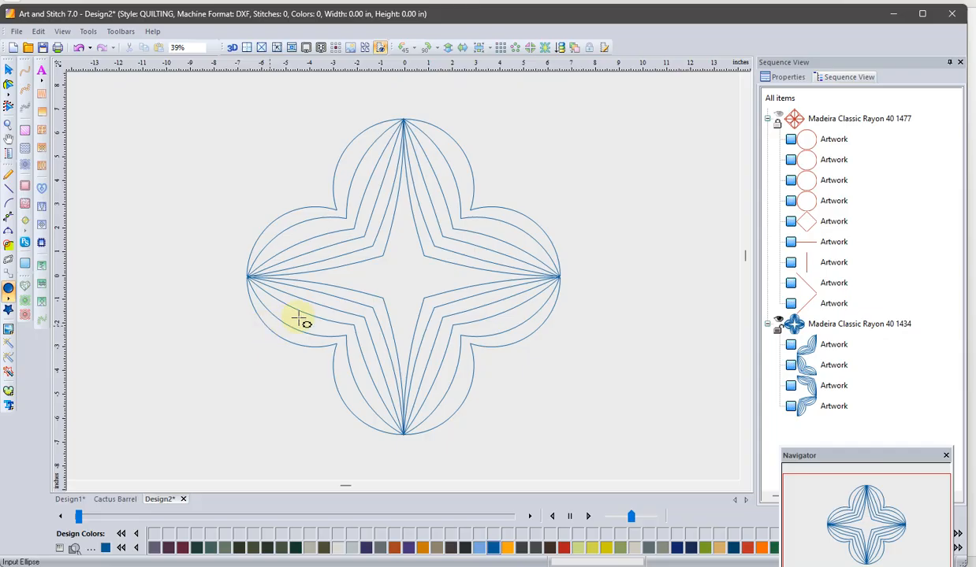
pyautogui.moveTo(382, 256); pyautogui.dragTo(440, 307)
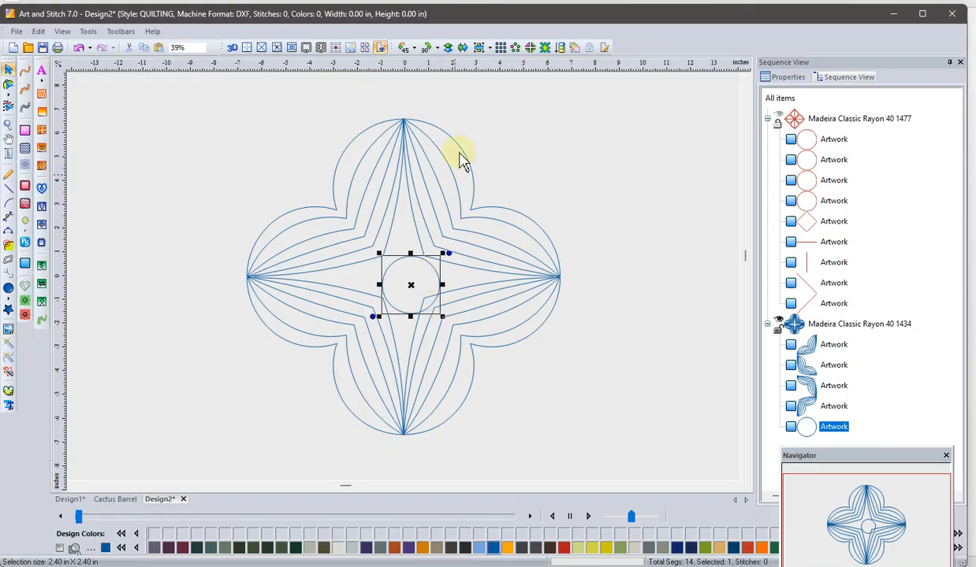
pyautogui.click(478, 48)
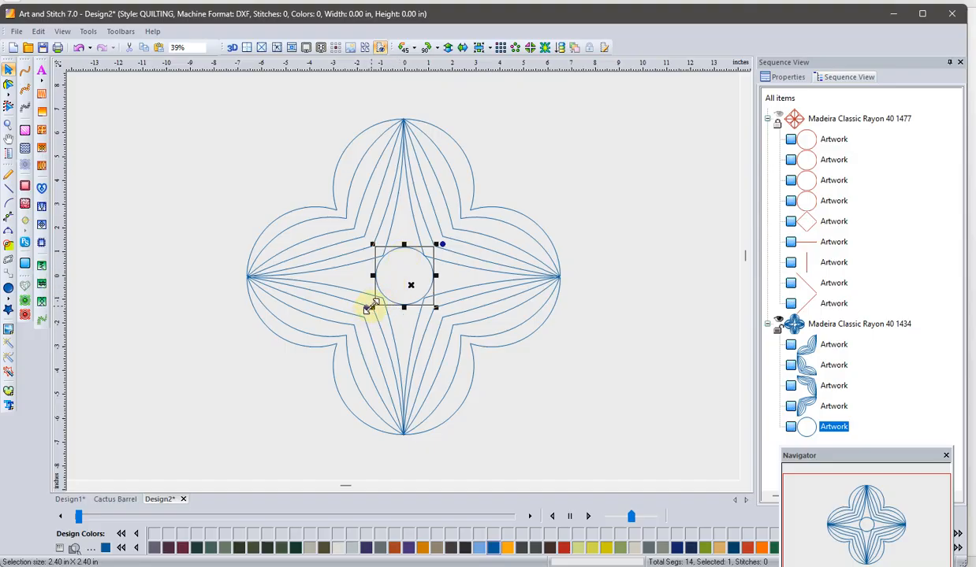
pyautogui.moveTo(371, 306); pyautogui.dragTo(365, 309)
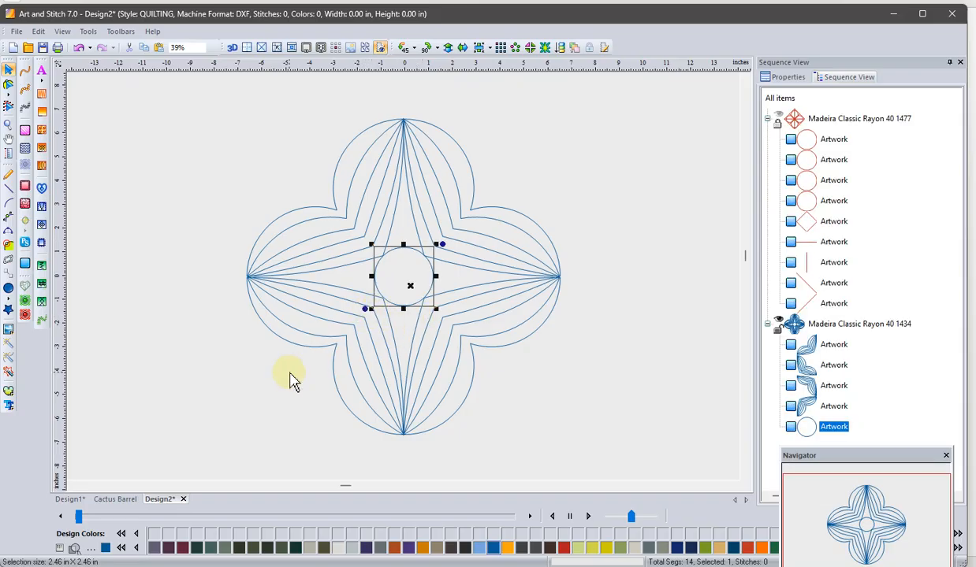
# Step: Draw a large circle around the motif, center it, resize it to about 13.13 in to meet the four outer points, and center it again
pyautogui.click(10, 292)
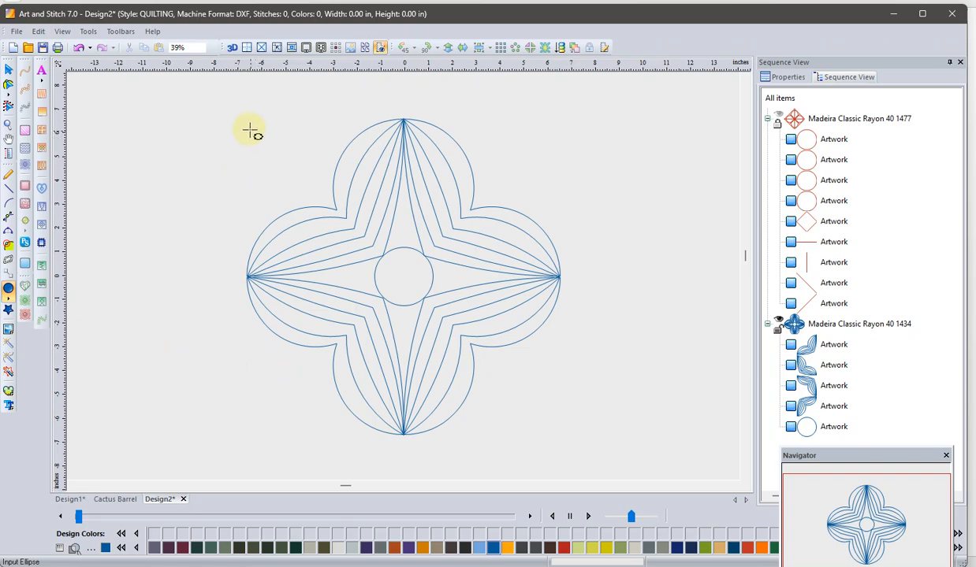
pyautogui.moveTo(249, 129); pyautogui.dragTo(510, 451)
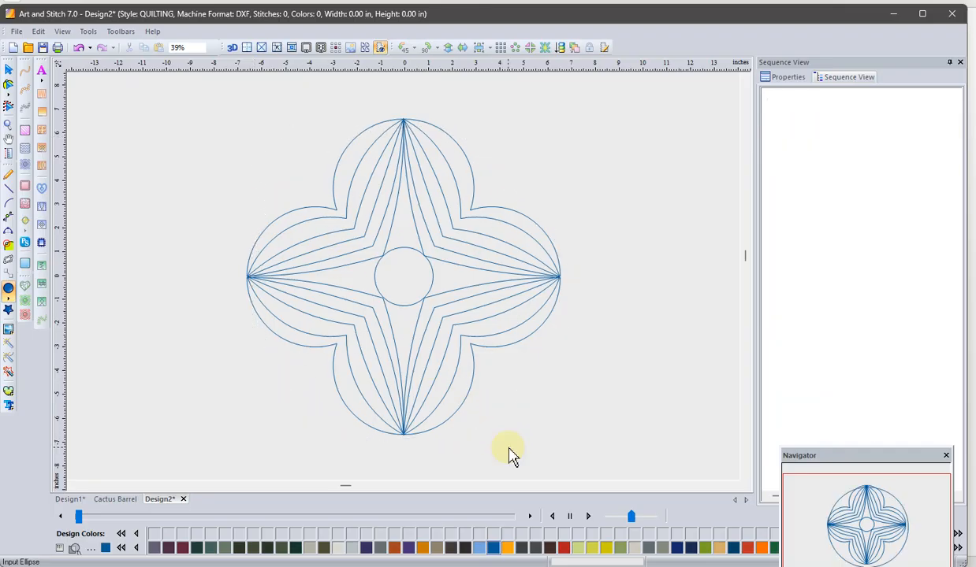
pyautogui.click(478, 48)
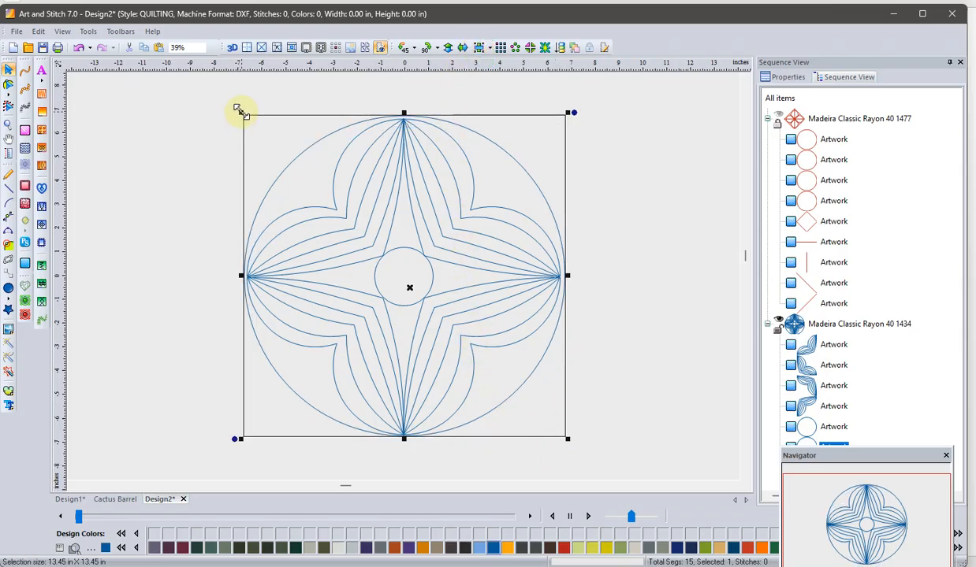
pyautogui.moveTo(241, 112); pyautogui.dragTo(242, 119)
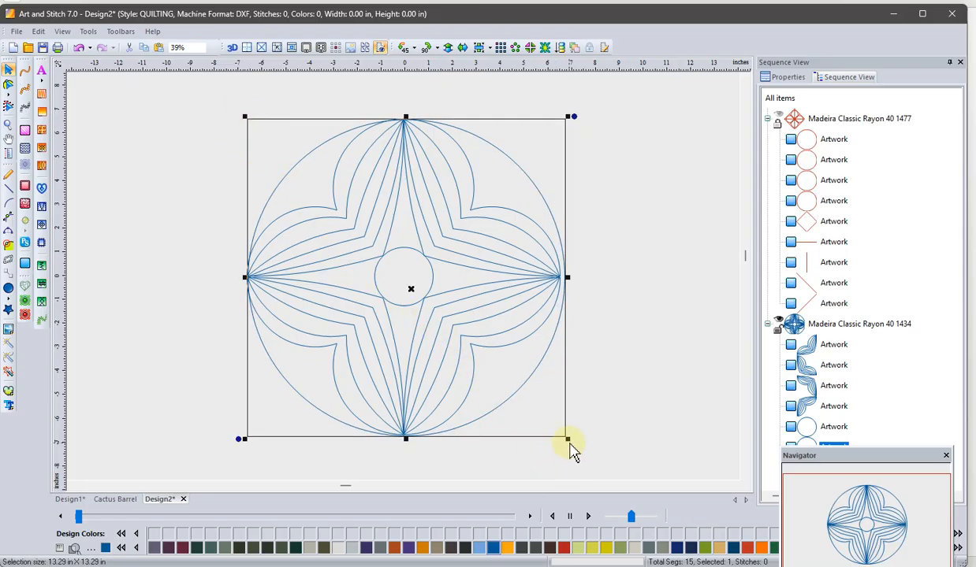
pyautogui.moveTo(566, 437); pyautogui.dragTo(562, 438)
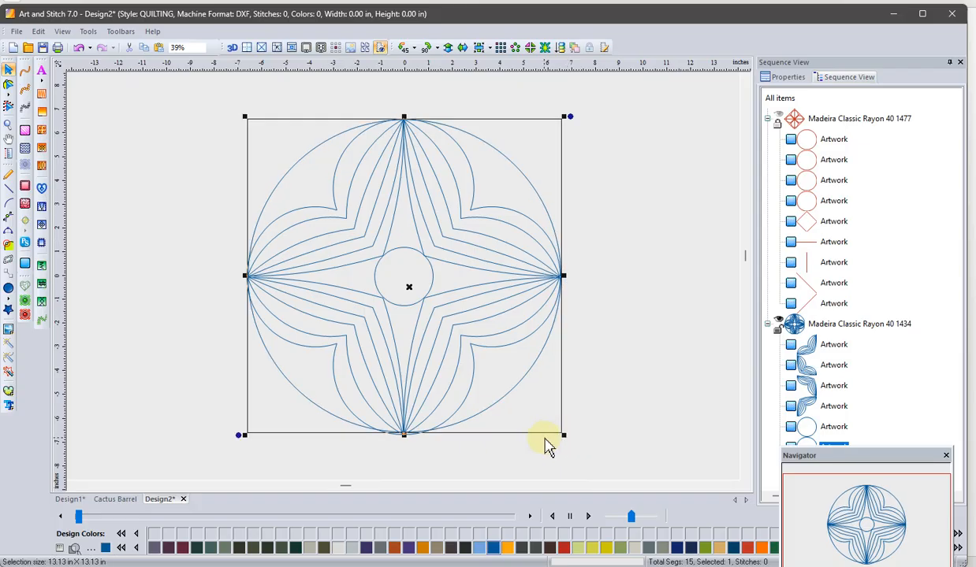
pyautogui.click(480, 48)
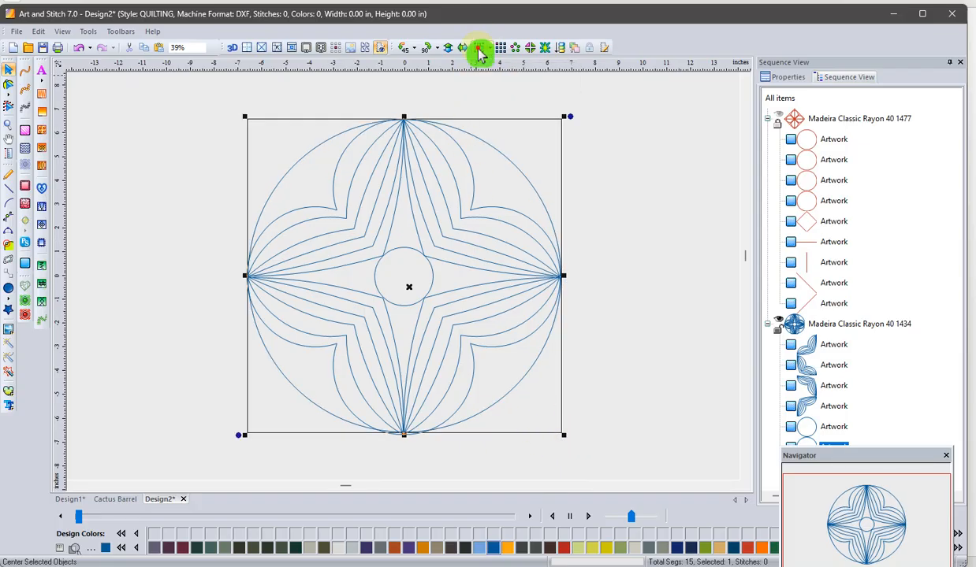
pyautogui.click(136, 271)
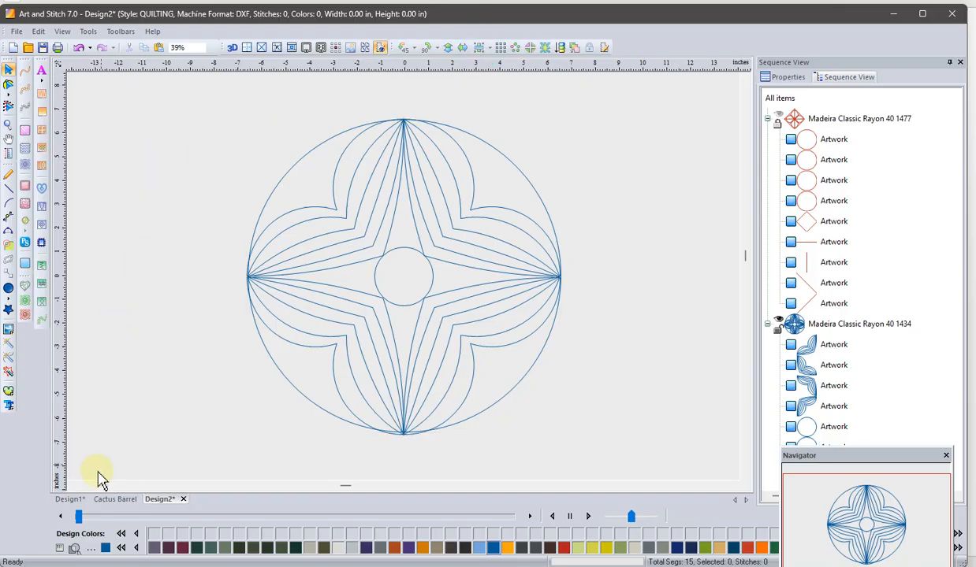
# Step: Compare the finished motif with the quilt photo in Design1 and return to Design2
pyautogui.click(73, 500)
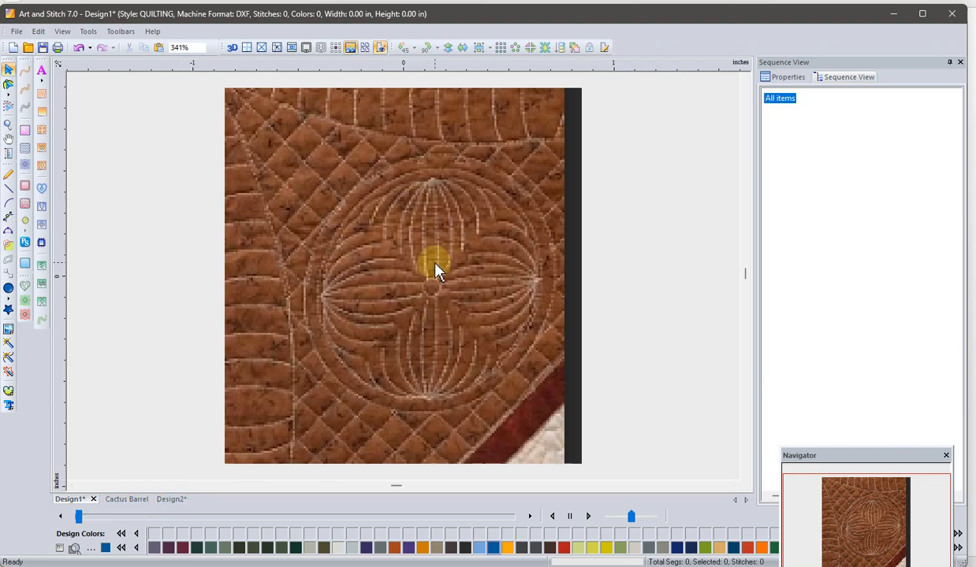
pyautogui.click(166, 502)
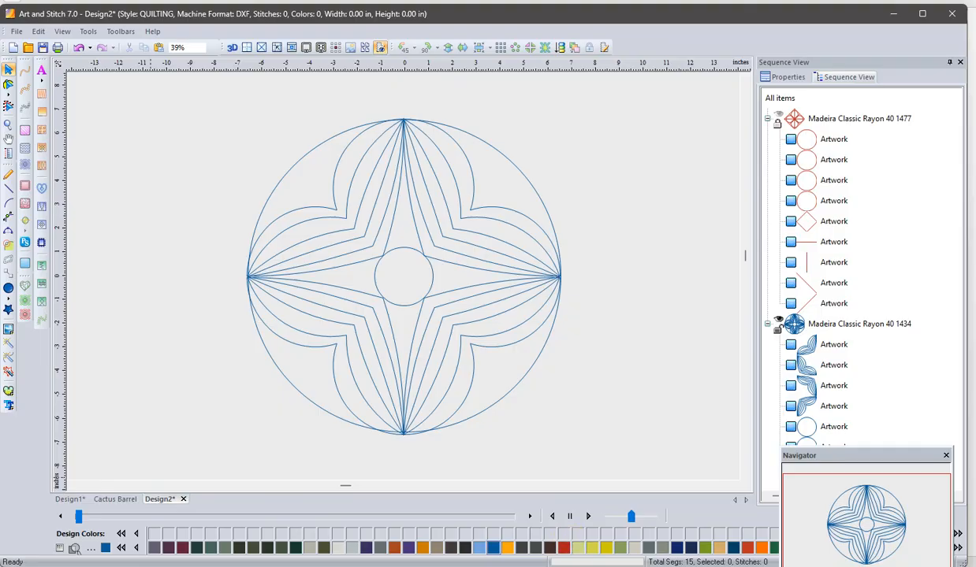
pyautogui.moveTo(630, 566)
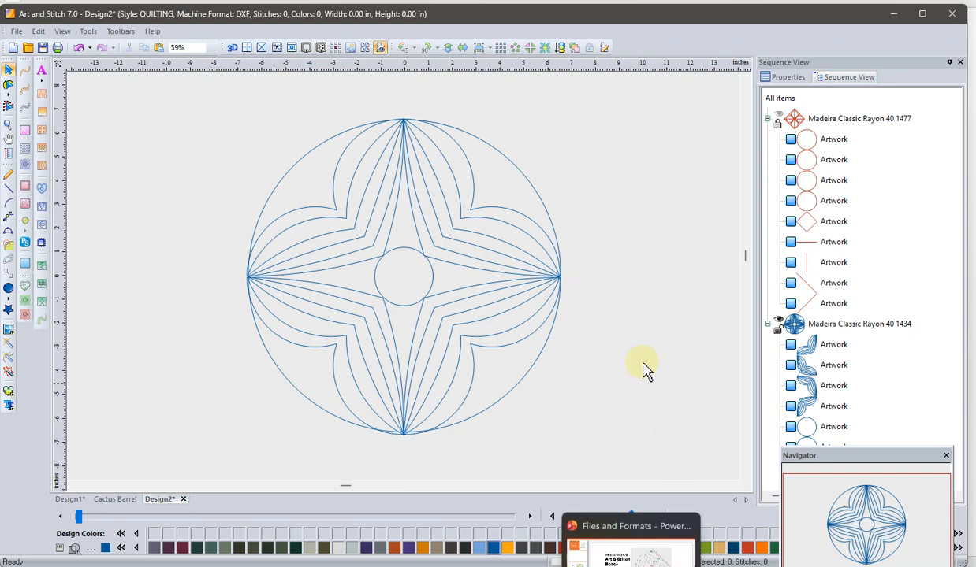